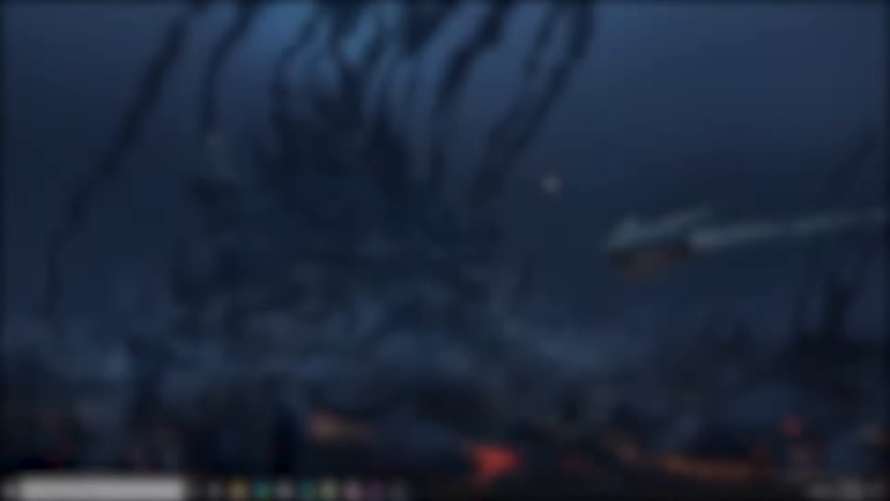
Browse the computer's folders and drives in File Explorer, then close it
click(238, 491)
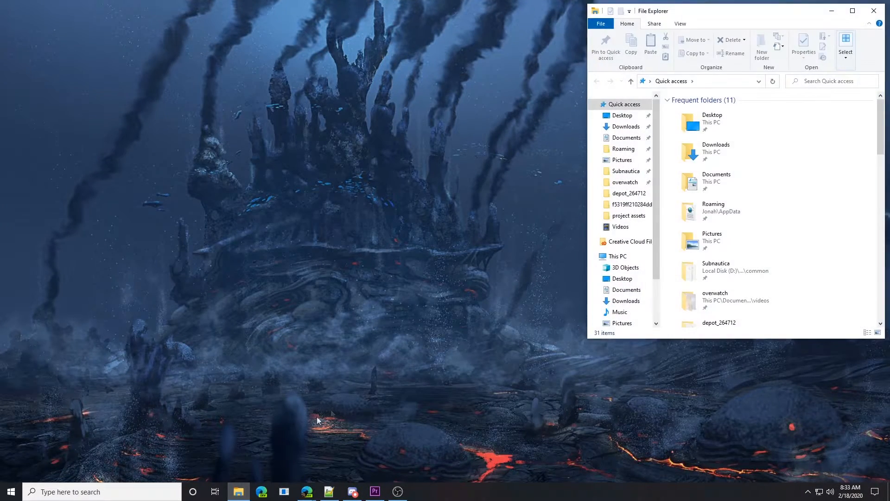
click(626, 258)
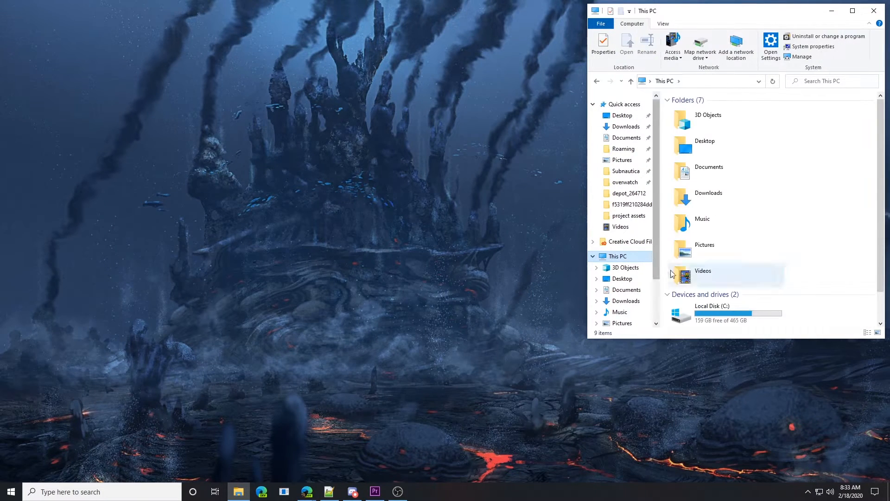
scroll(728, 296, down, 1)
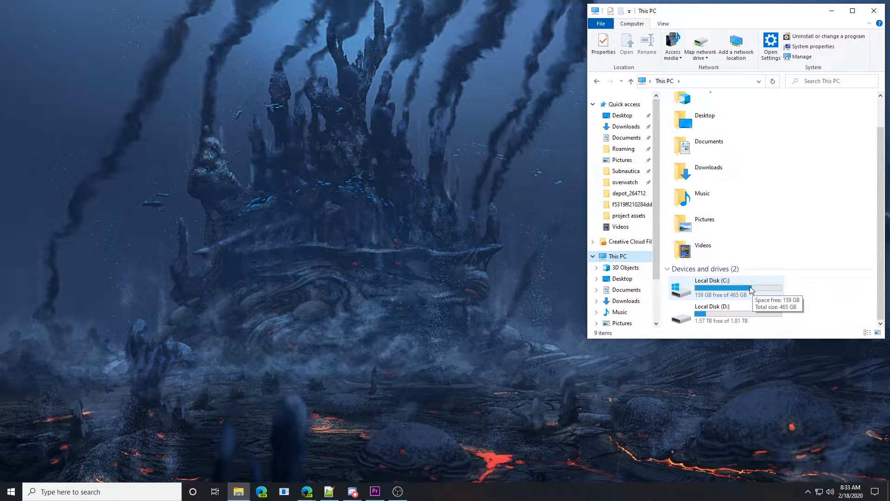
click(873, 12)
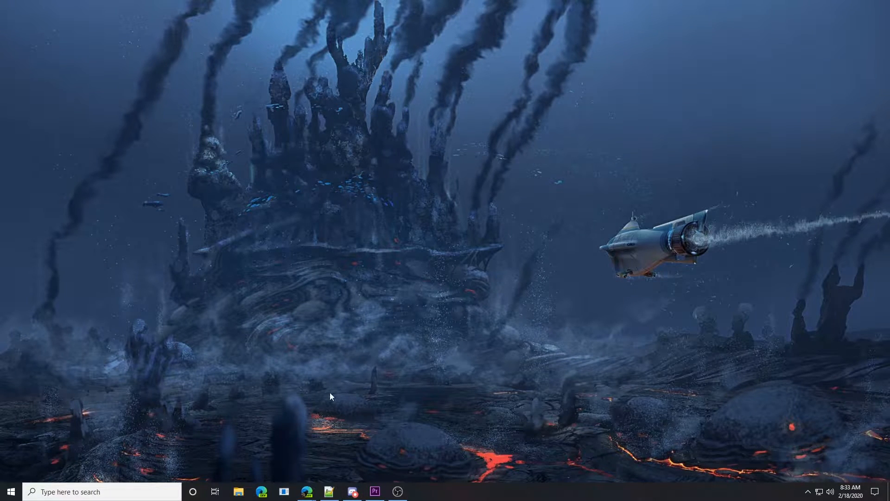
Load the pasted .NET Core 2.2.8 Windows x64 runtime installer link in Edge's new tab
click(304, 497)
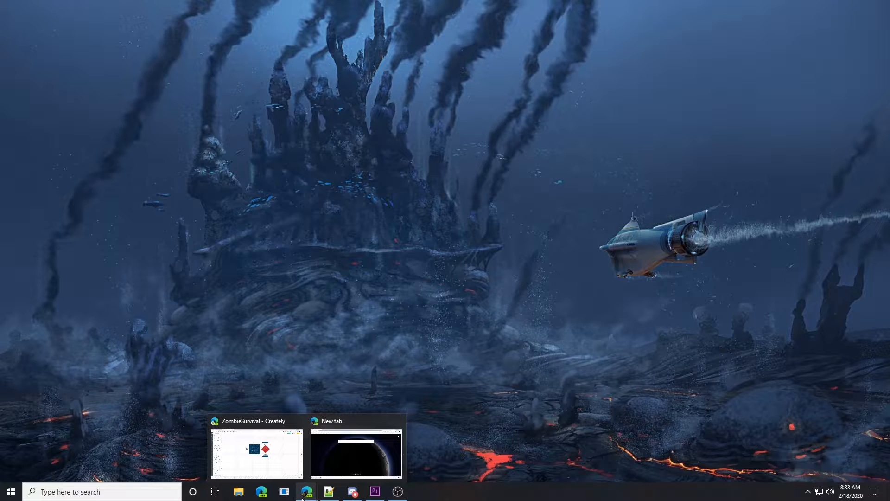
click(337, 452)
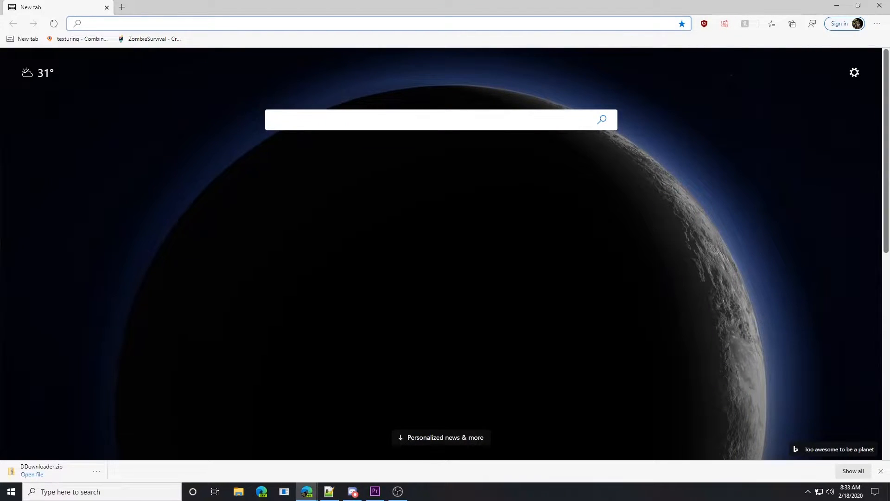
key(alt+Tab)
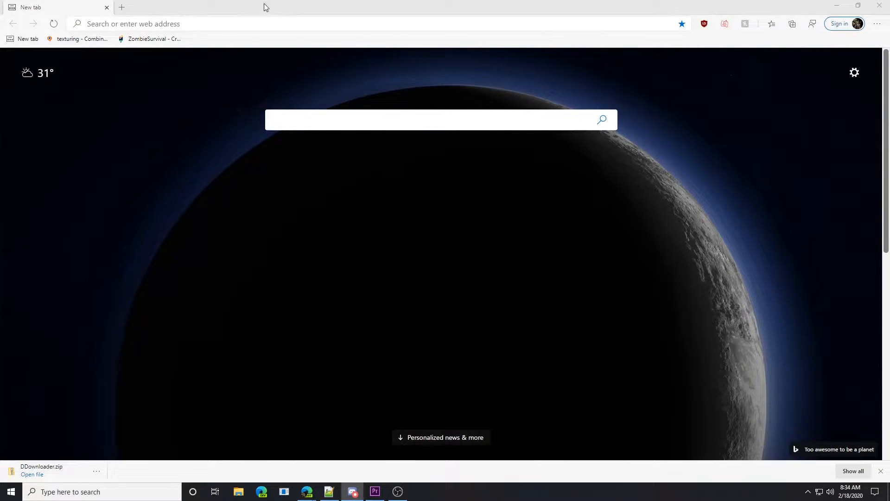
click(257, 23)
text(https://dotnet.microsoft.com/download/dotnet-core/thank-you/runtime-2.2.8-windows-x64-installer)
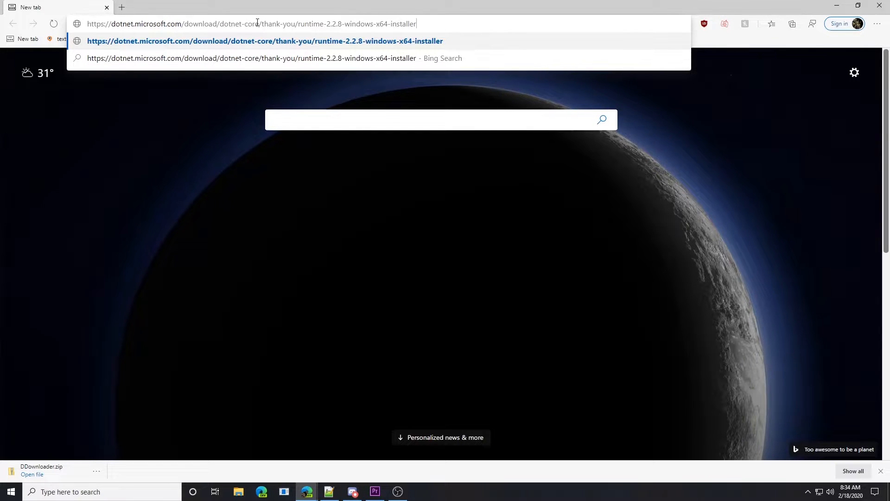
key(Return)
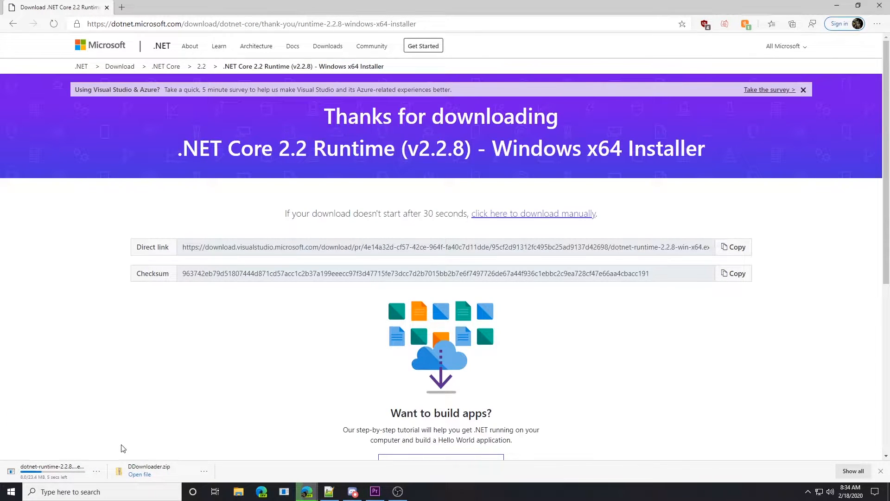
Run the downloaded .NET Core 2.2.8 runtime installer, install it, and close it
click(59, 478)
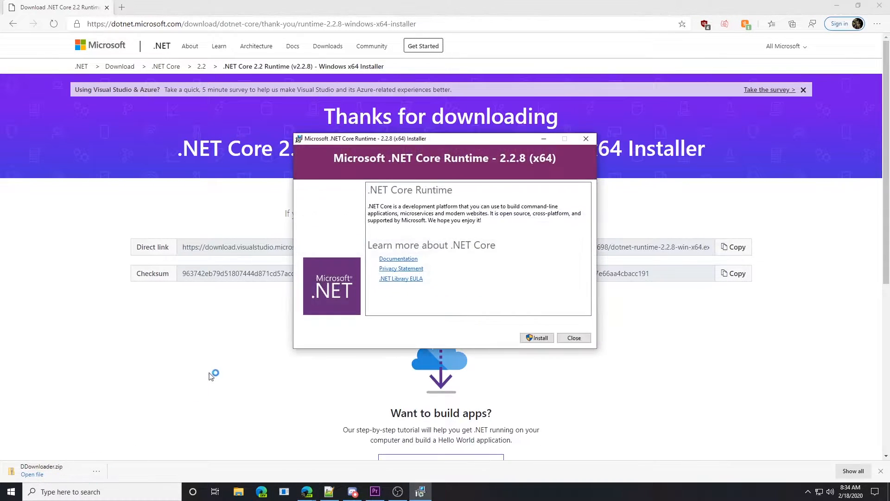
click(540, 339)
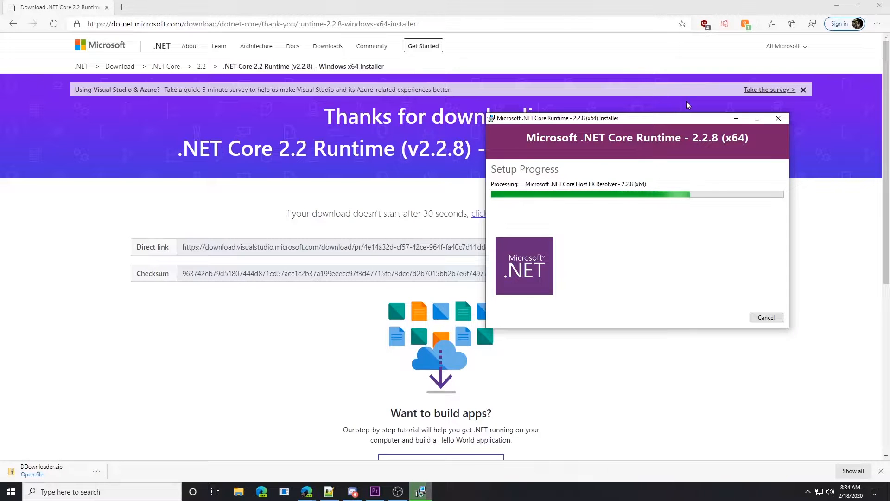
drag(686, 102, 750, 60)
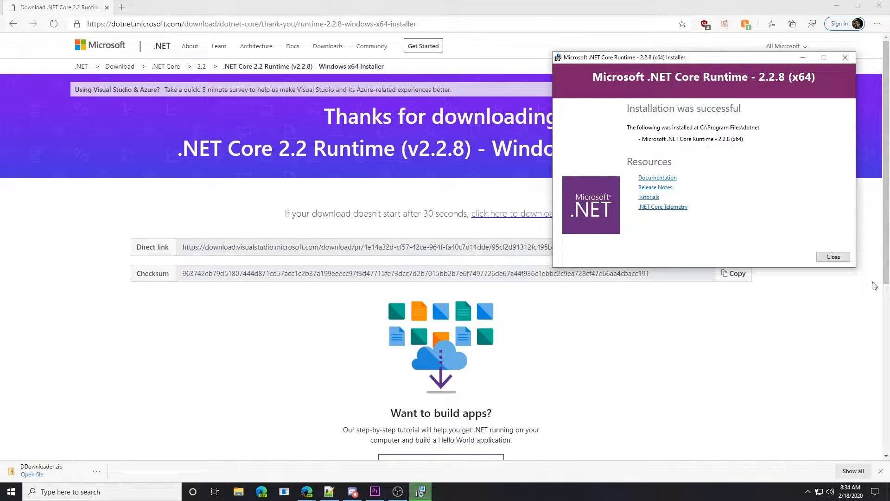
click(833, 257)
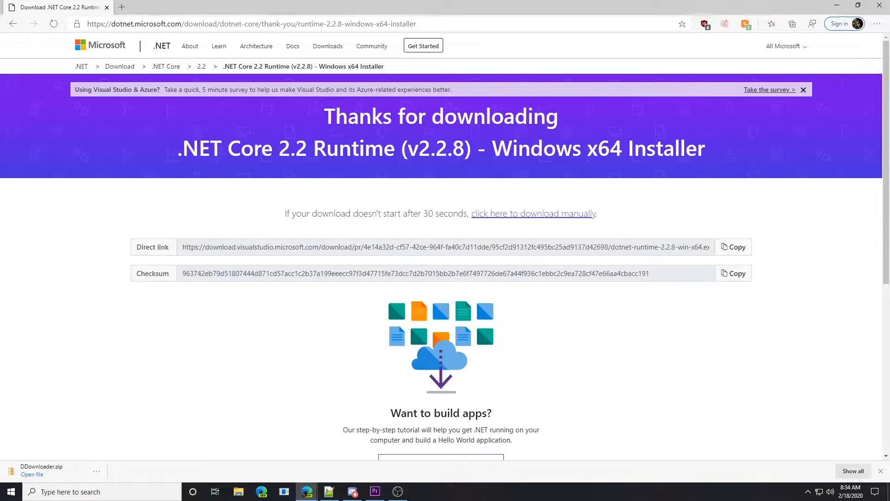
Load the pasted .NET Core 3.1.1 runtime installer download page
key(alt+Tab)
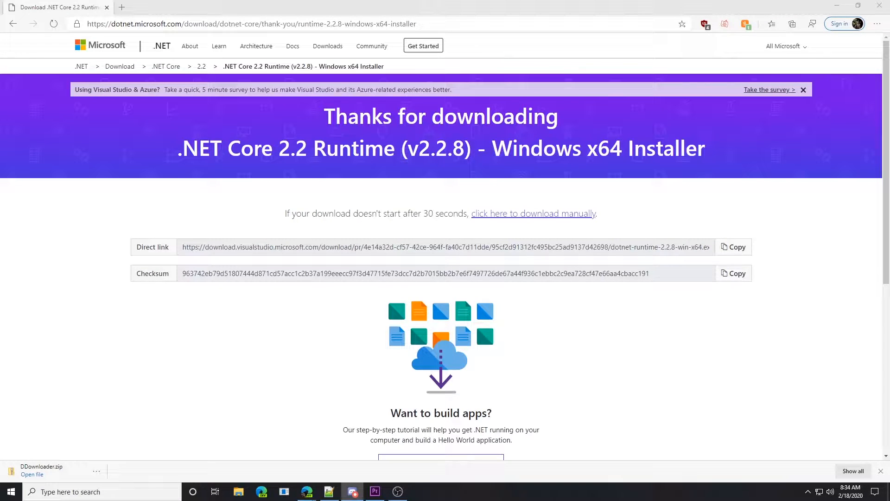
click(442, 24)
text(https://dotnet.microsoft.com/download/dotnet-core/thank-you/runtime-3.1.1-windows-x64-installer)
key(Return)
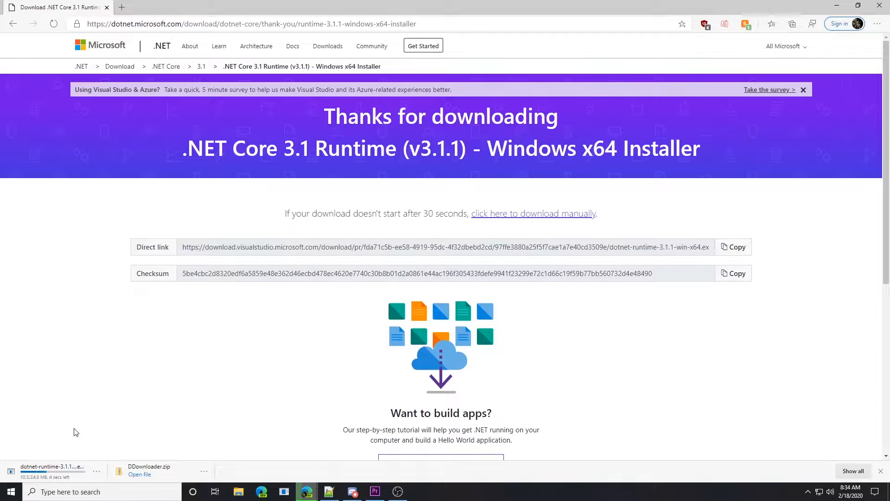
Install the .NET Core 3.1.1 runtime and replace the download tab with a blank tab
click(58, 461)
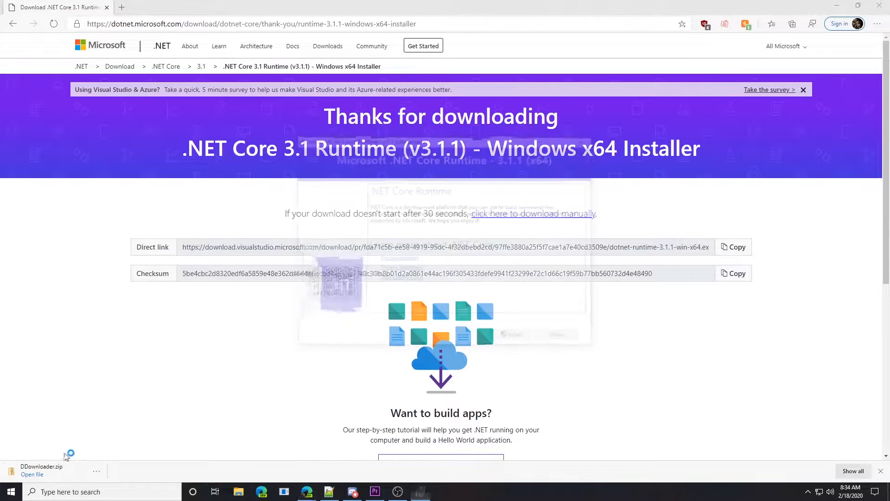
click(517, 338)
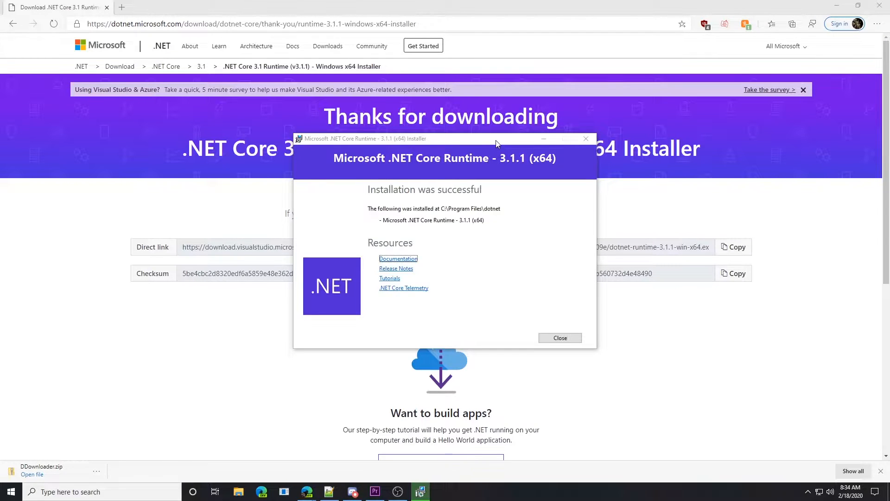
click(560, 337)
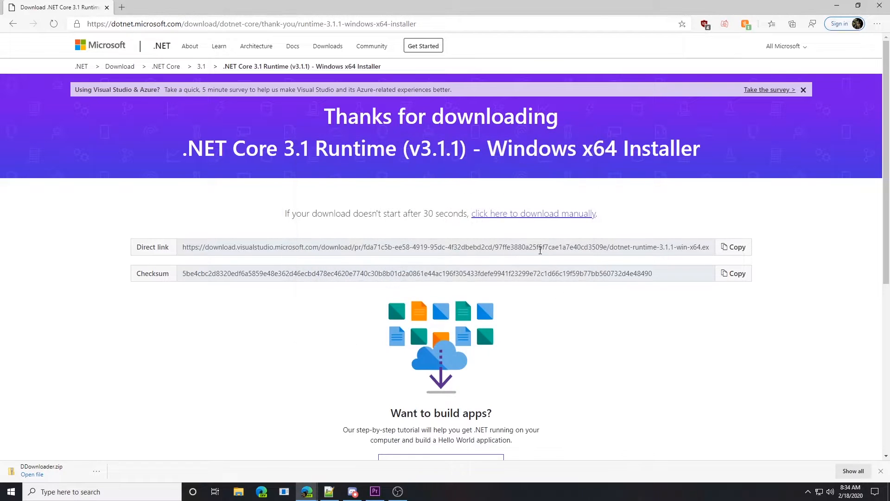
click(122, 7)
click(106, 7)
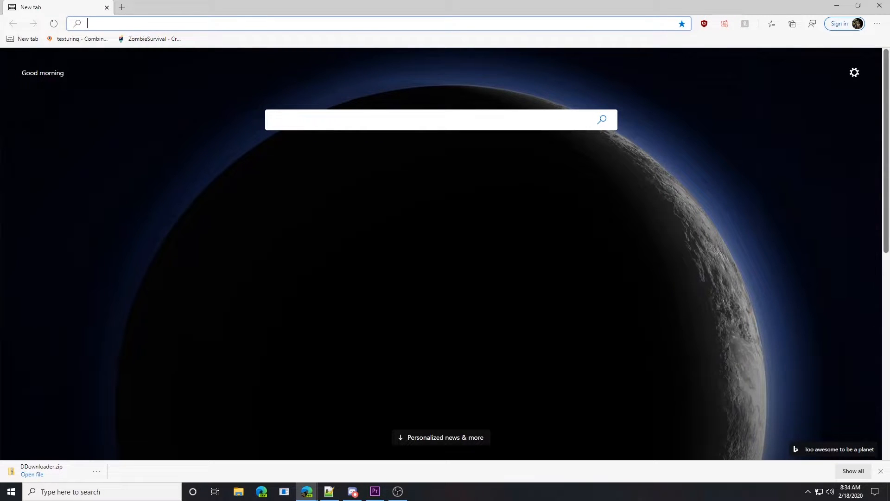
Open the pasted MediaFire DDownloader link in Edge
key(alt+Tab)
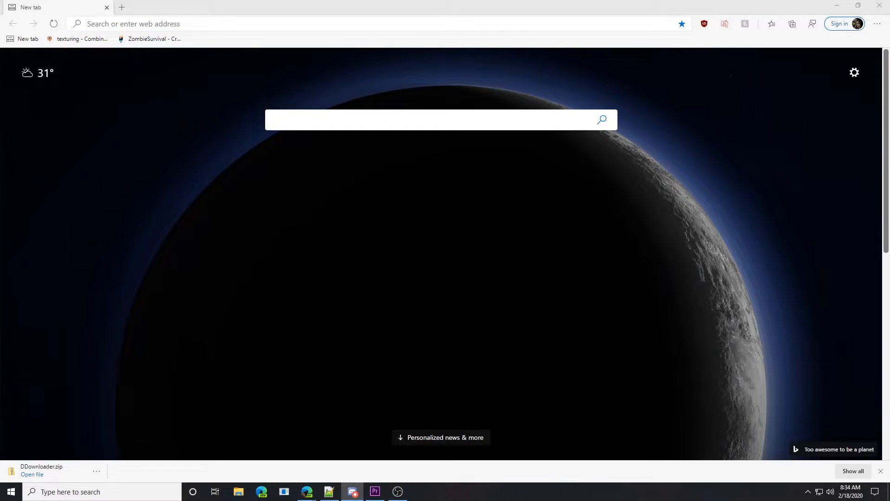
click(200, 24)
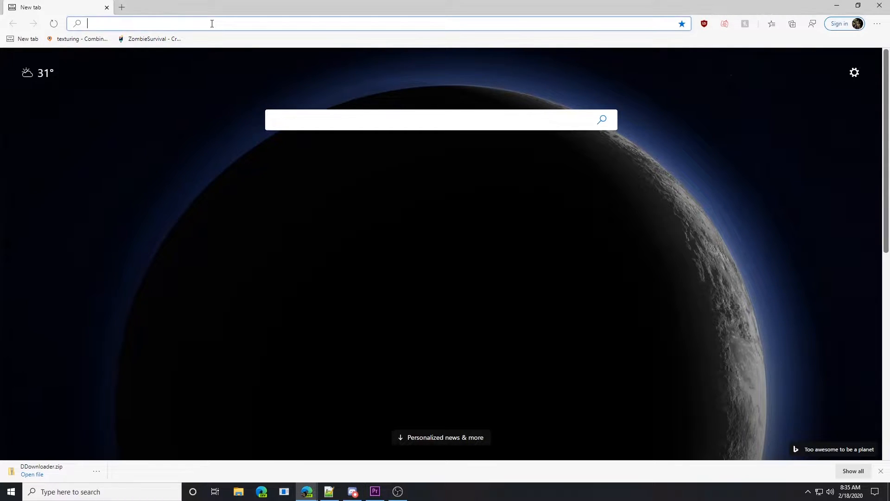
text(http://www.mediafire.com/file/kq4spu5nspbx8az/DDownloader.zip/file)
key(Return)
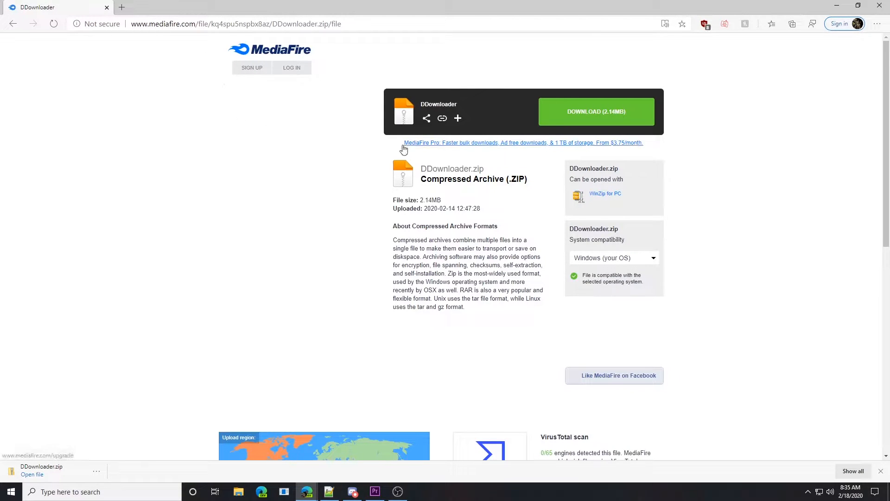
Download DDownloader.zip and drag it from the download bar onto the desktop
drag(420, 105, 459, 105)
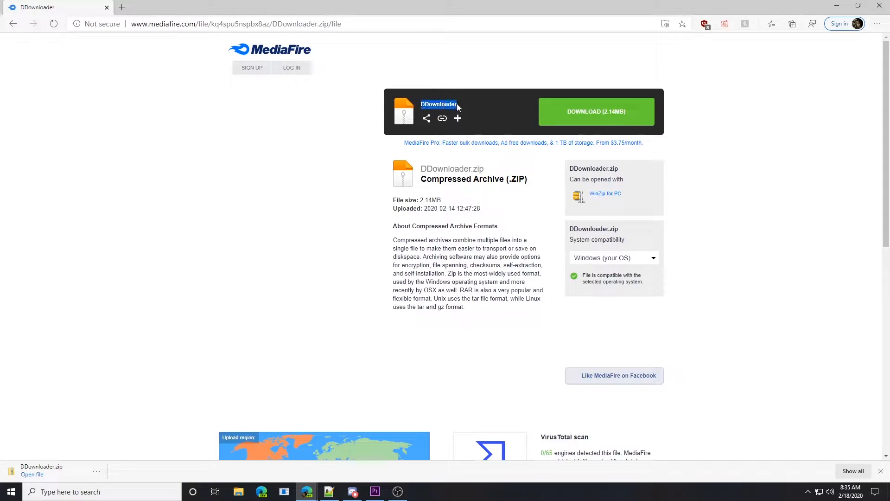
click(576, 111)
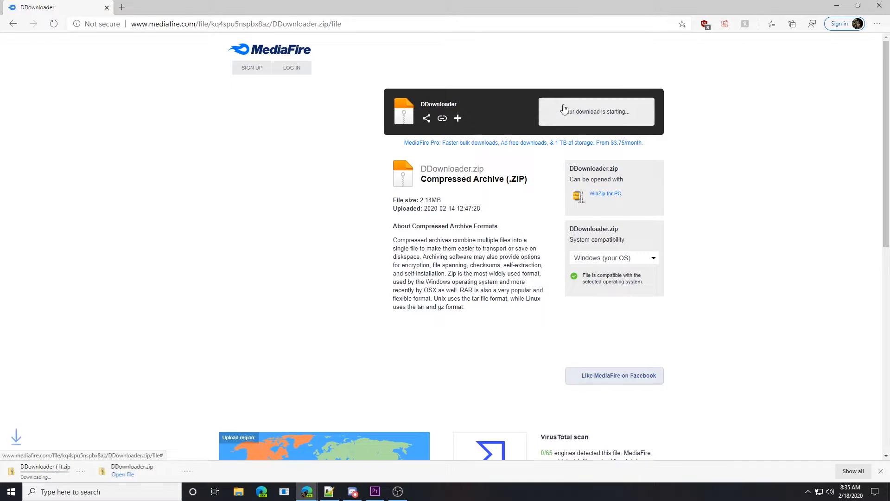
drag(493, 7, 689, 31)
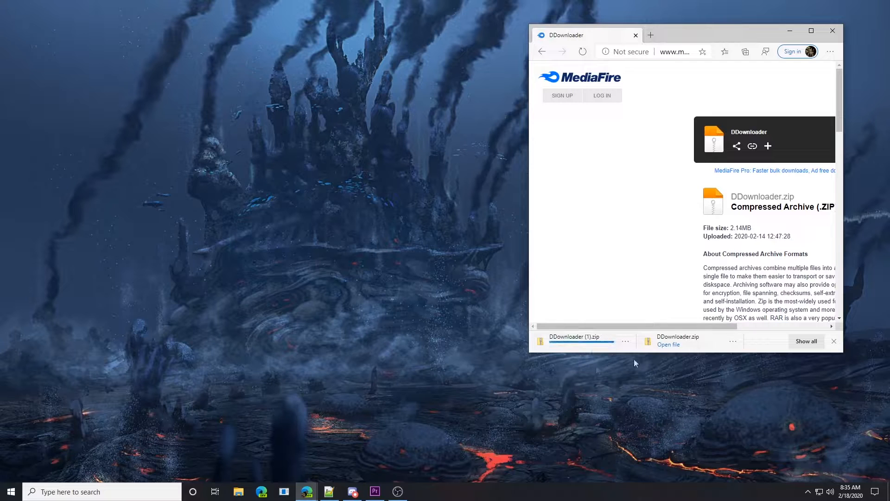
drag(677, 341, 41, 29)
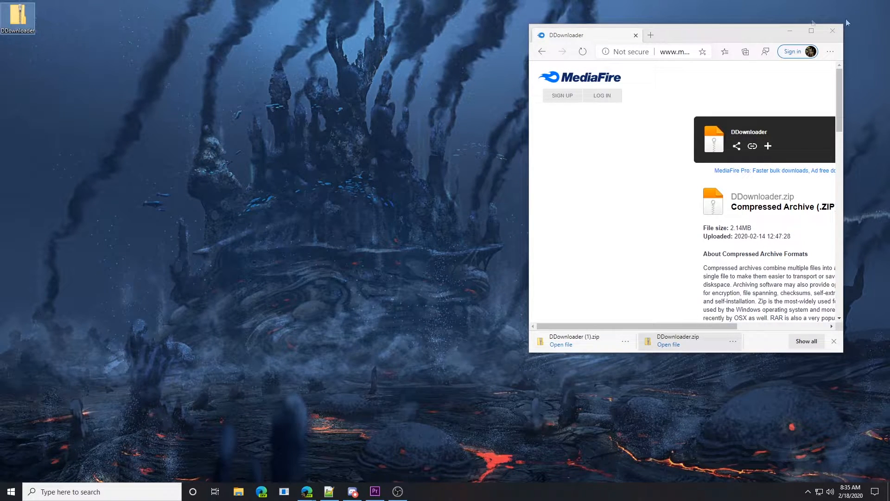
Extract DDownloader.zip into the suggested DDownloader desktop folder and open that folder
click(790, 31)
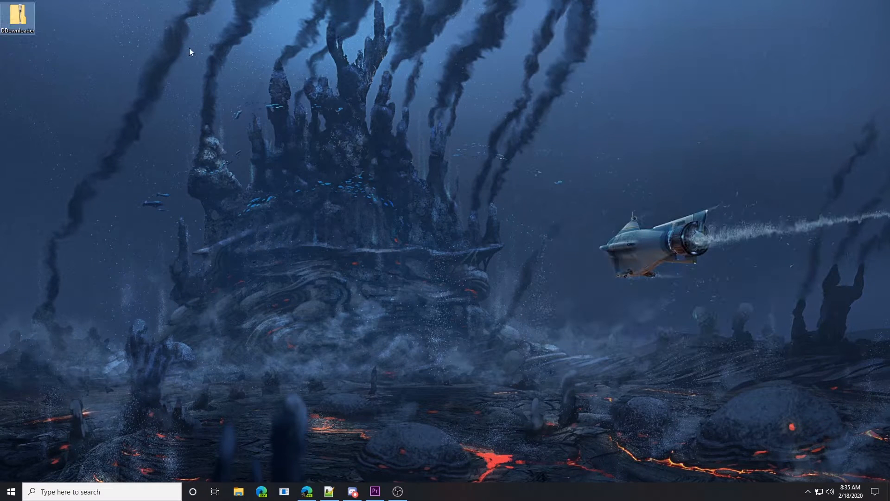
drag(18, 17, 106, 34)
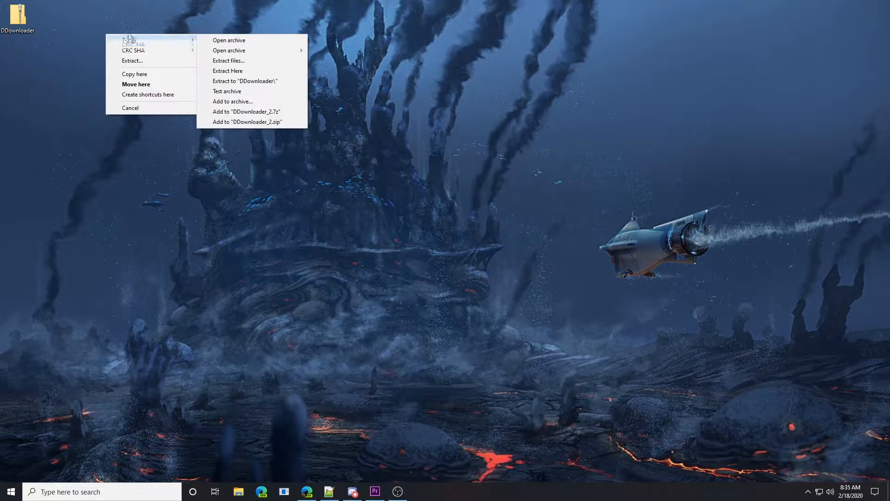
click(27, 18)
drag(83, 27, 83, 26)
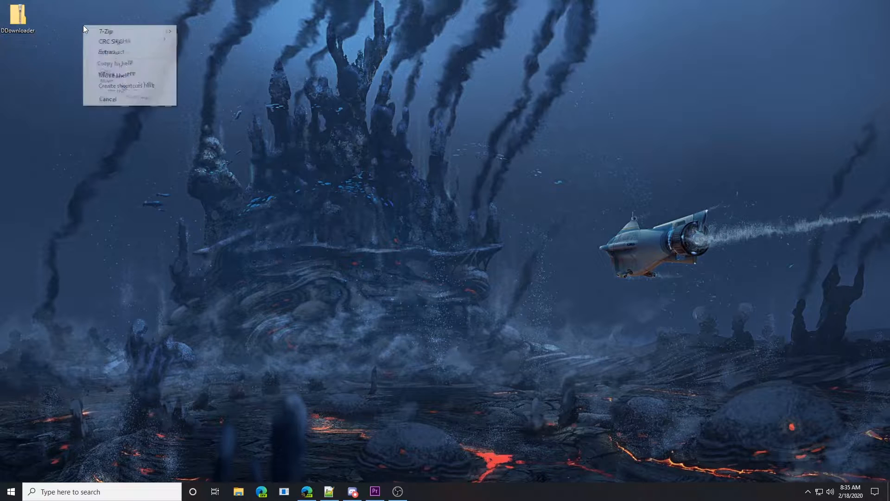
click(112, 52)
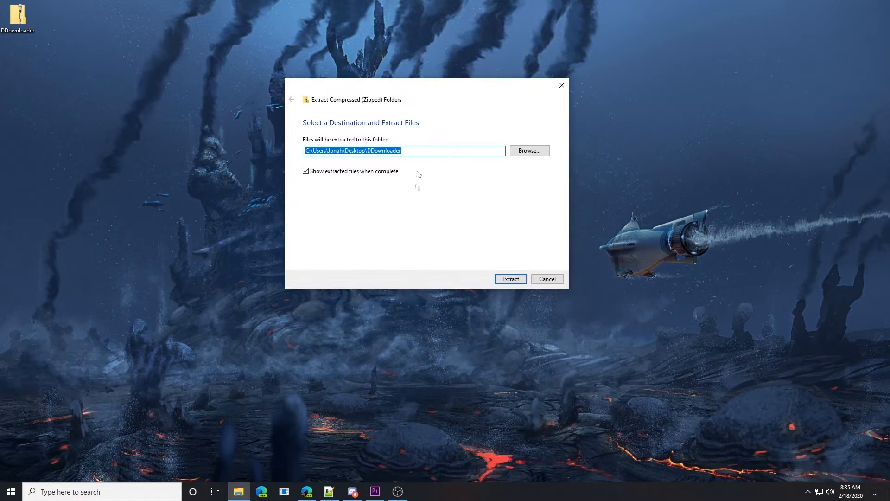
click(510, 278)
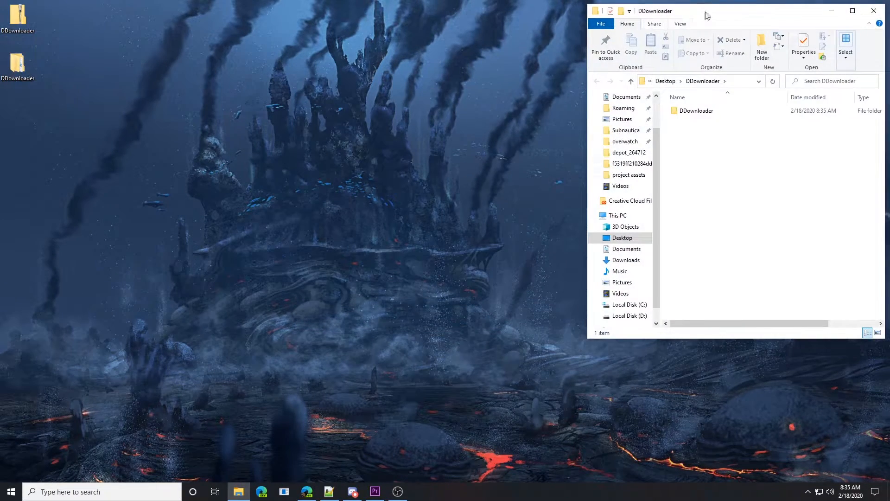
drag(706, 15, 205, 27)
double_click(324, 142)
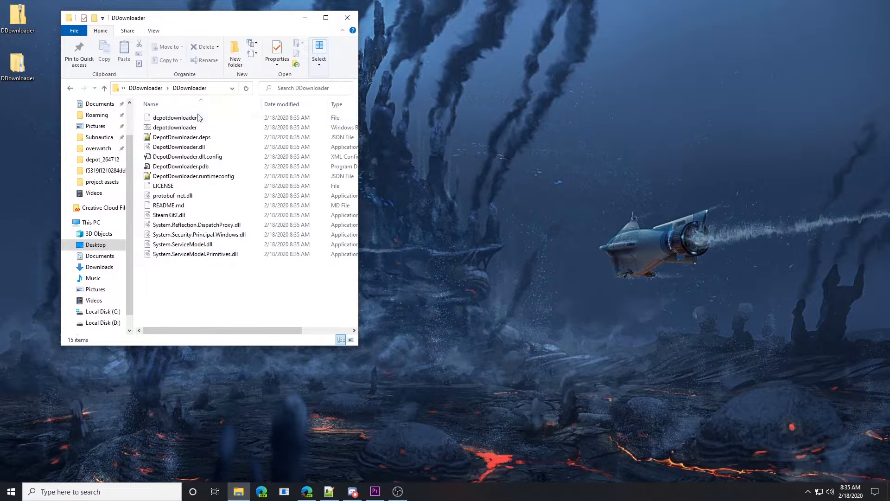
Run depotdownloader.bat, allowing it past the SmartScreen warning
drag(361, 126, 429, 126)
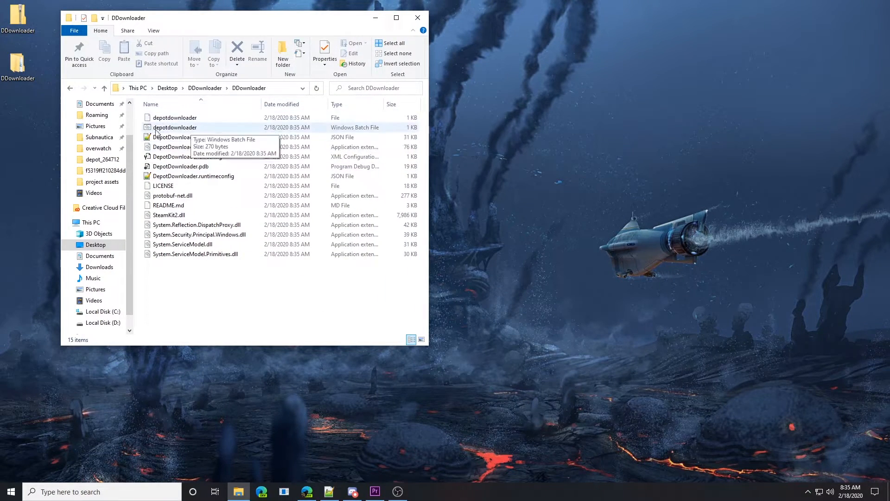
double_click(181, 128)
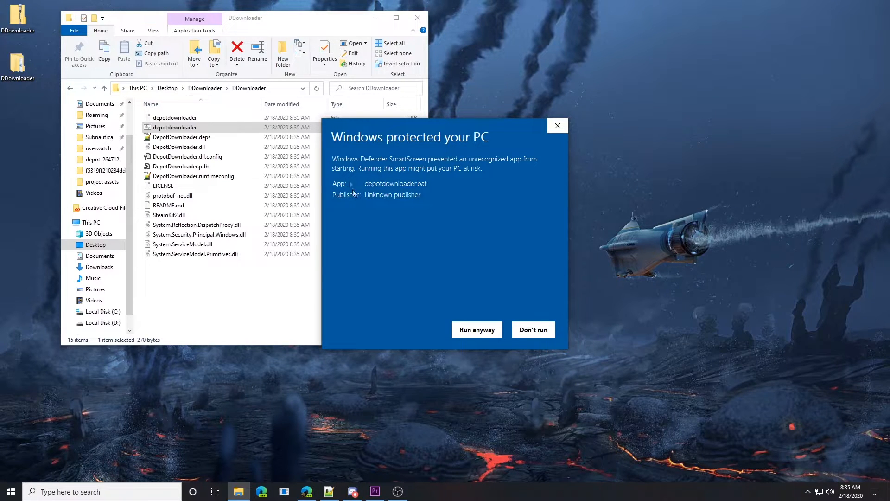
click(477, 329)
Arrange the command window beside the top-right folder window, ready for input
drag(408, 103, 375, 101)
drag(522, 167, 303, 154)
drag(232, 100, 193, 80)
drag(323, 12, 366, 40)
drag(314, 54, 770, 18)
drag(169, 82, 179, 48)
click(166, 62)
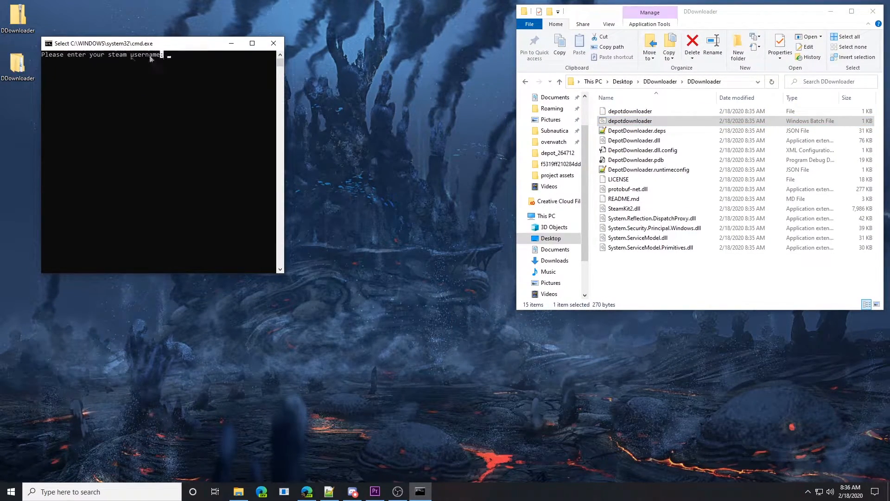
Clear stray selections, move the command window top-left, and leave Select mode at the username prompt
drag(42, 55, 173, 56)
click(172, 57)
drag(91, 45, 52, 9)
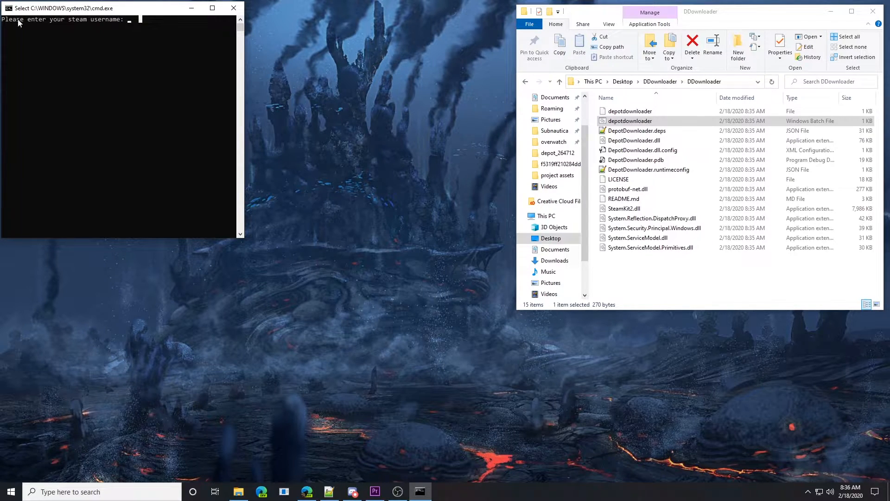
drag(2, 19, 117, 25)
click(122, 26)
click(129, 22)
key(Escape)
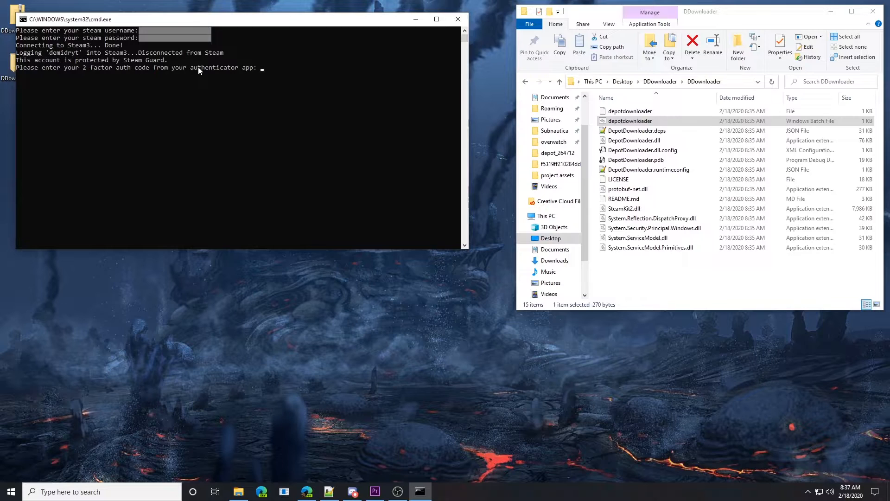
Submit the Steam Guard two-factor code, then close the finished depot 264712 download window
key(Return)
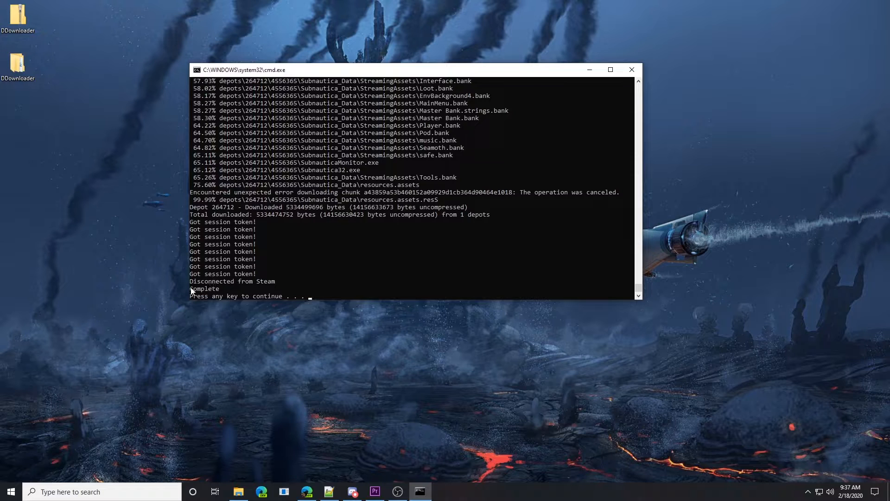
key(Return)
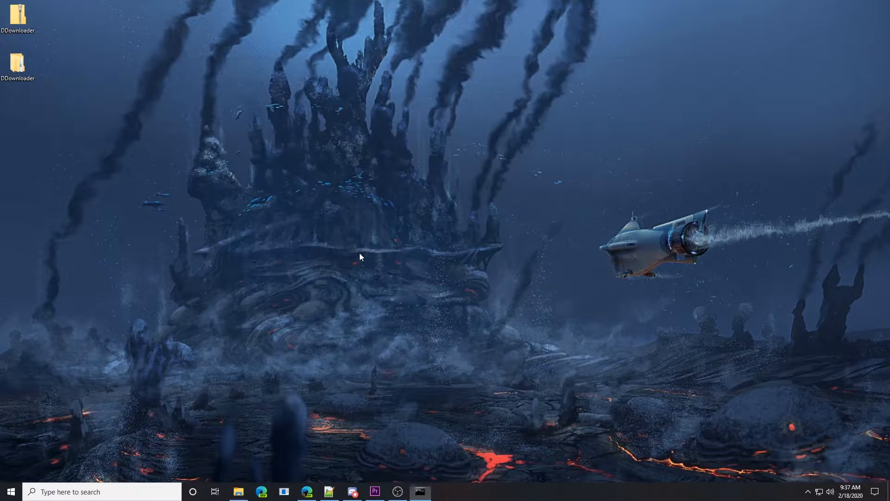
drag(0, 40, 456, 72)
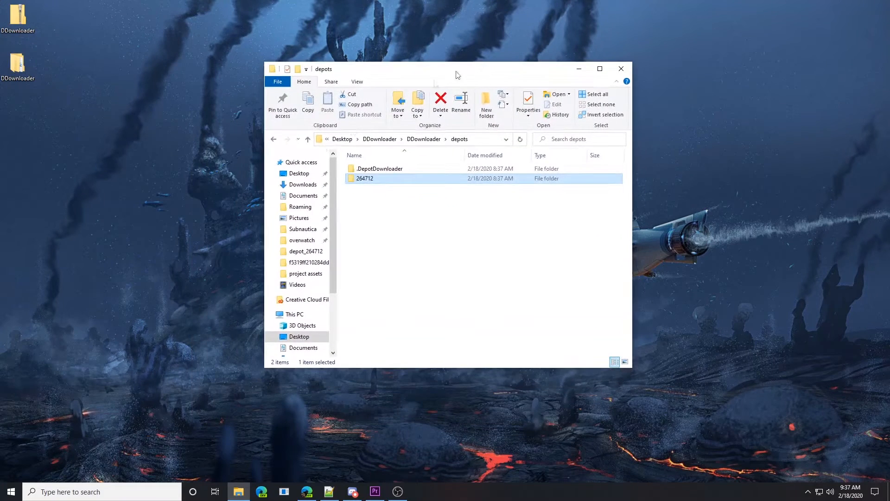
Navigate DDownloader > DDownloader > depots > 264712 > 4556365 to the Subnautica game files
click(308, 139)
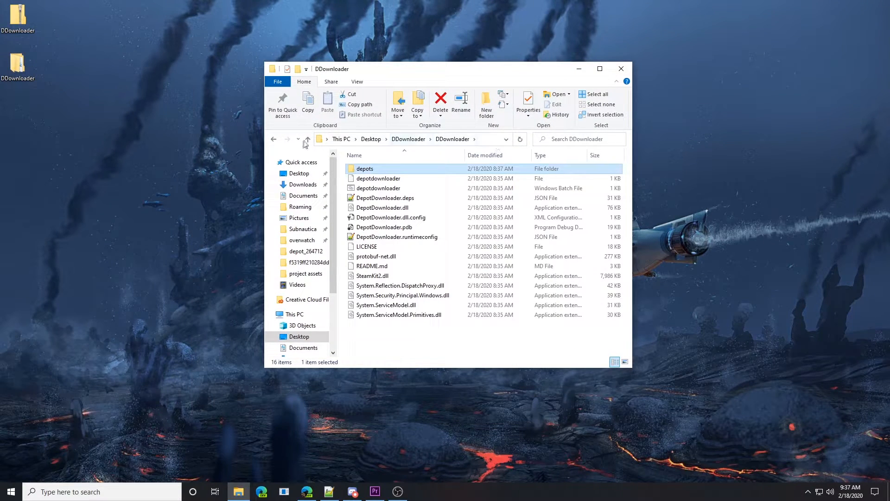
click(308, 139)
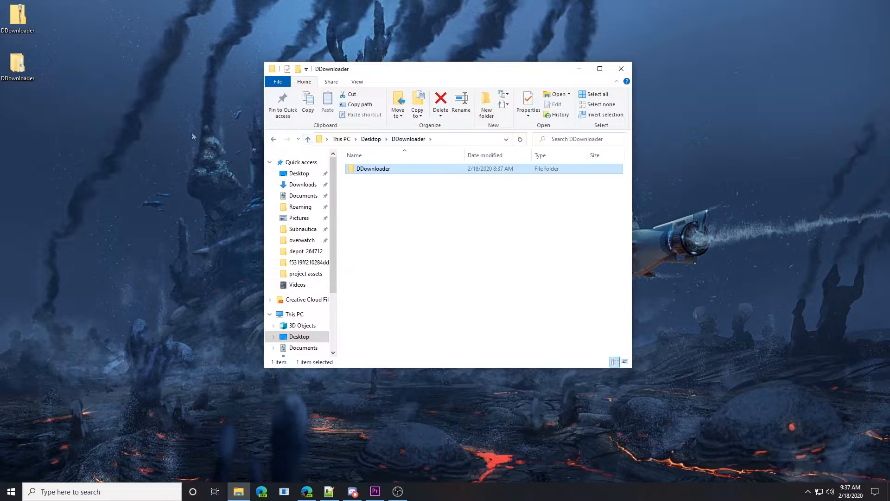
click(621, 69)
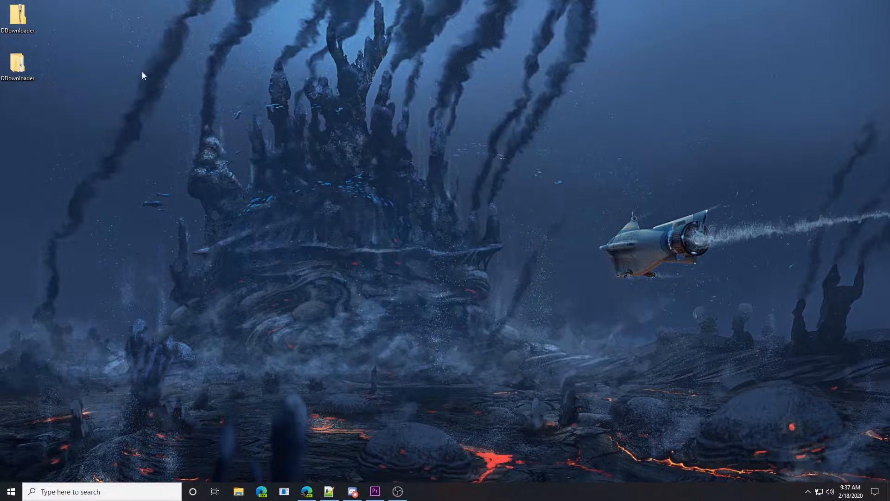
double_click(16, 69)
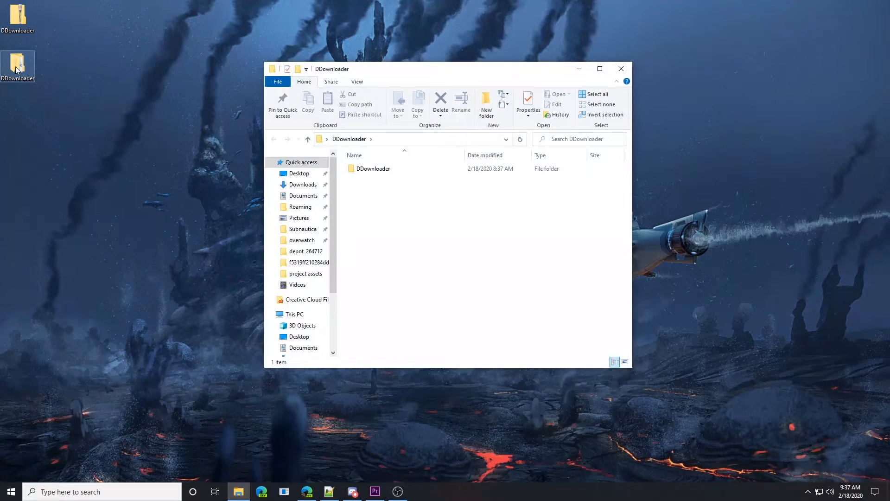
double_click(390, 170)
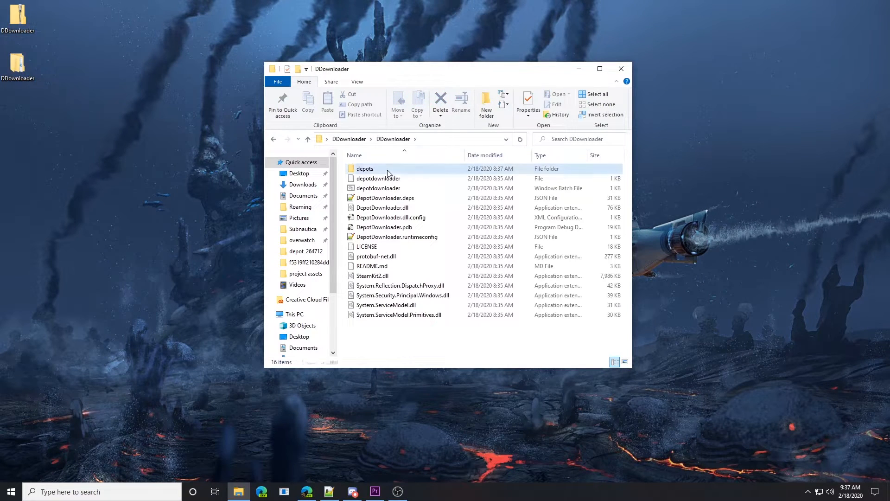
double_click(388, 171)
double_click(380, 180)
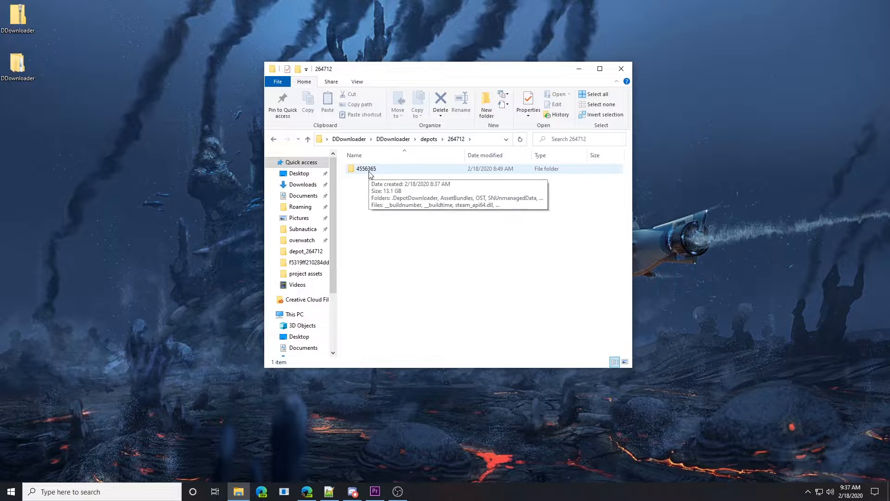
double_click(370, 170)
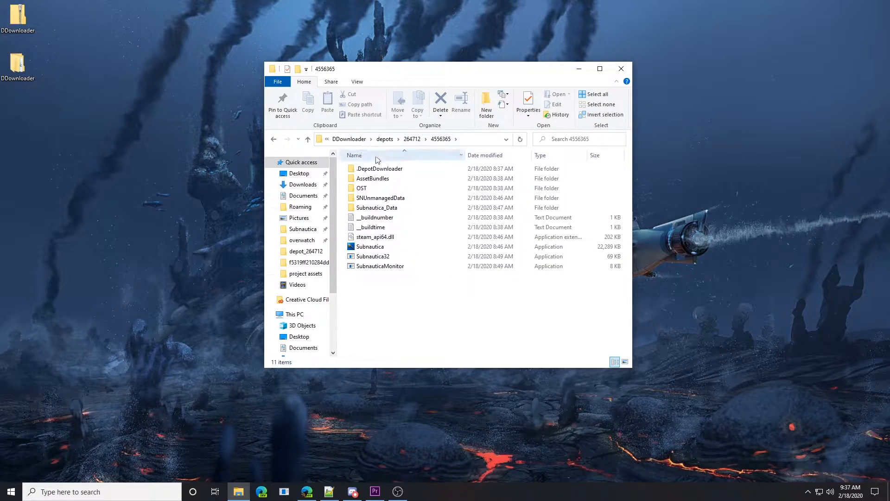
Move the folder window upper-left and open a new Edge window from the taskbar
drag(453, 73, 223, 25)
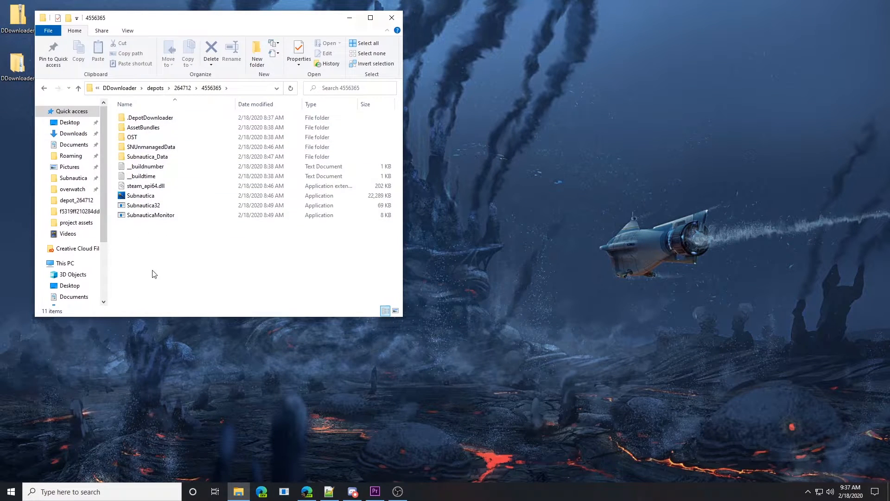
click(306, 491)
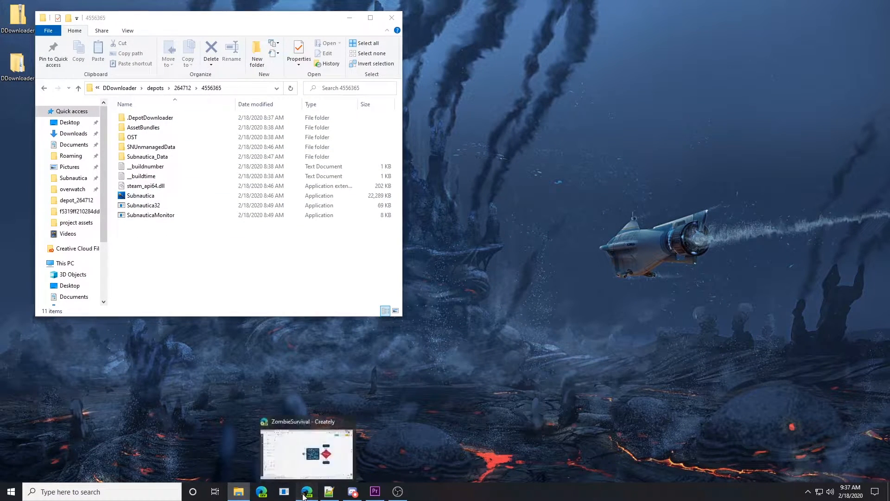
right_click(307, 492)
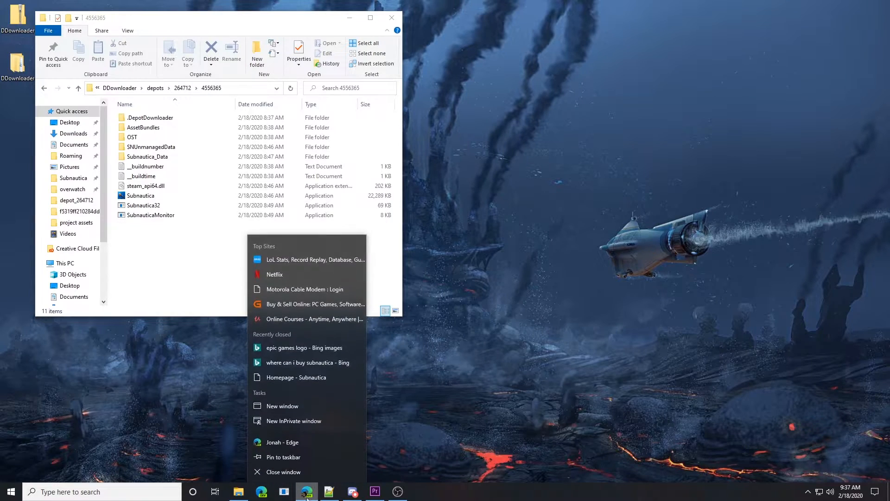
click(296, 409)
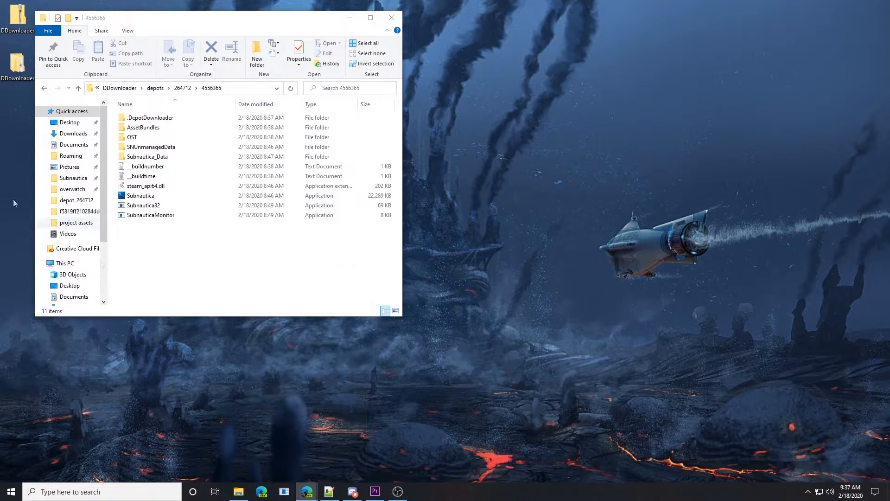
Search 'subnautica nitrox' and open the Nitrox mod page on Nexus Mods
drag(0, 106, 455, 1)
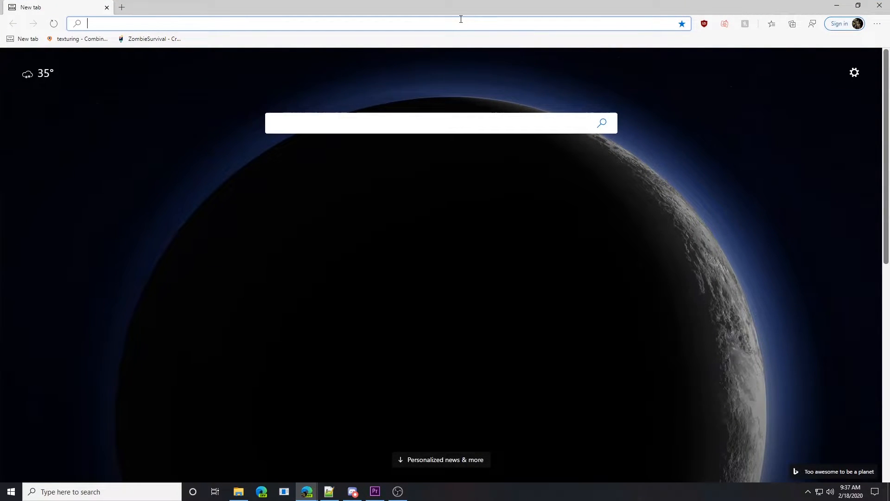
text(subnautica nitrox)
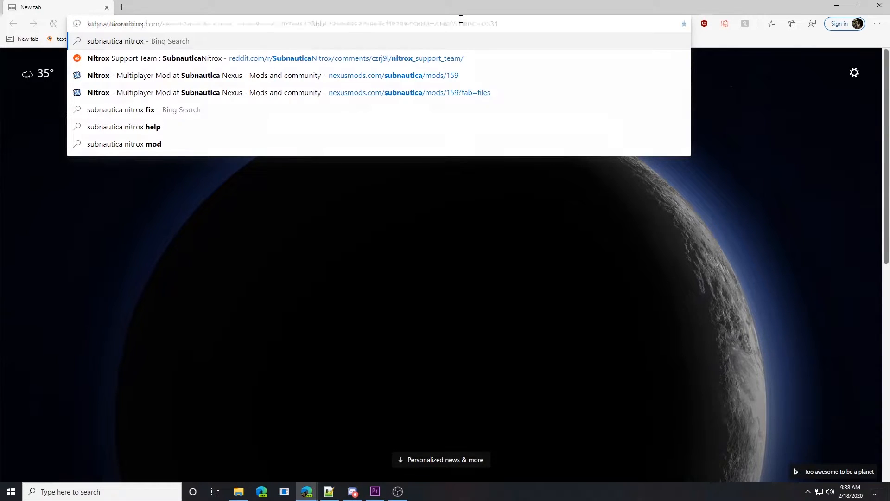
key(Return)
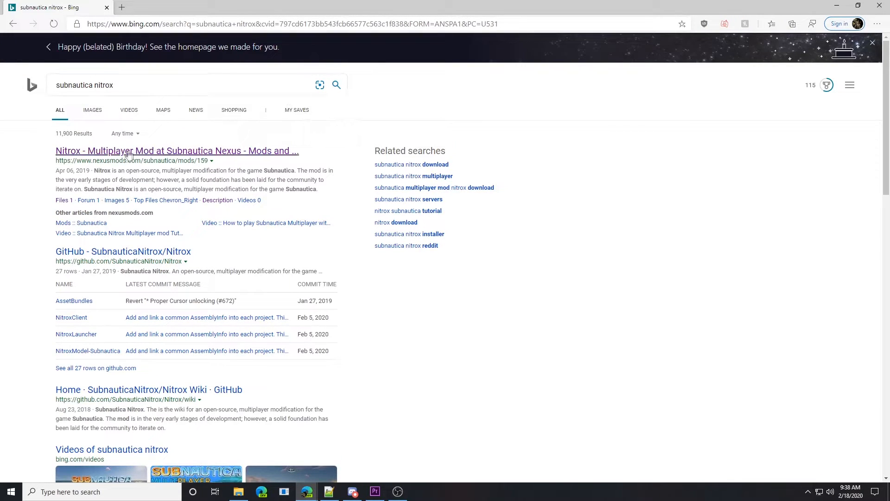
click(226, 155)
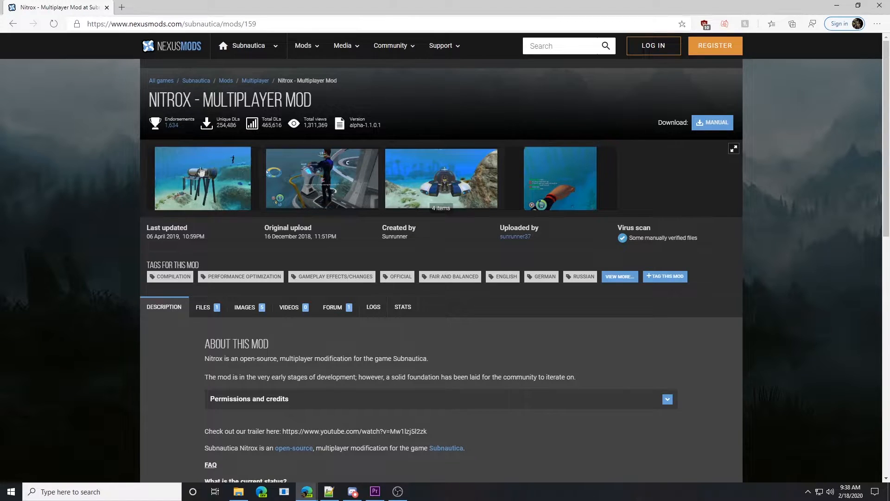
Open the Alpha 1.1.0.1 download page from the mod's FILES list
scroll(201, 171, down, 3)
click(204, 173)
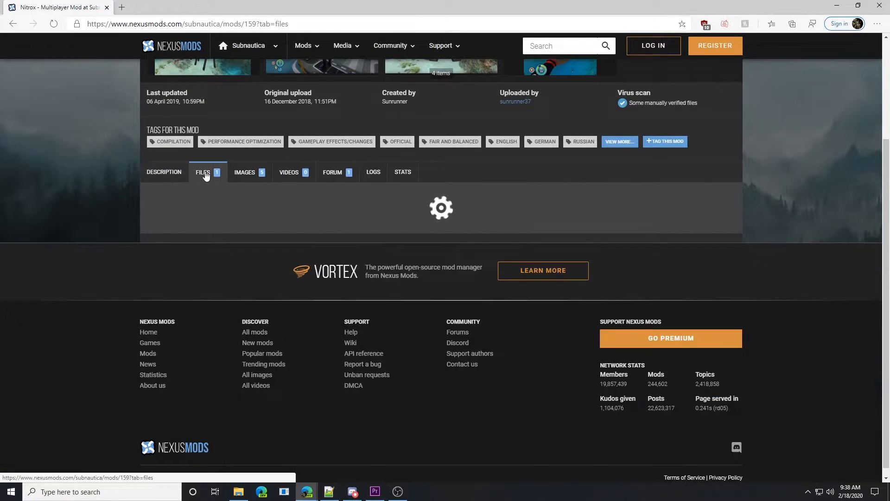
scroll(274, 221, down, 3)
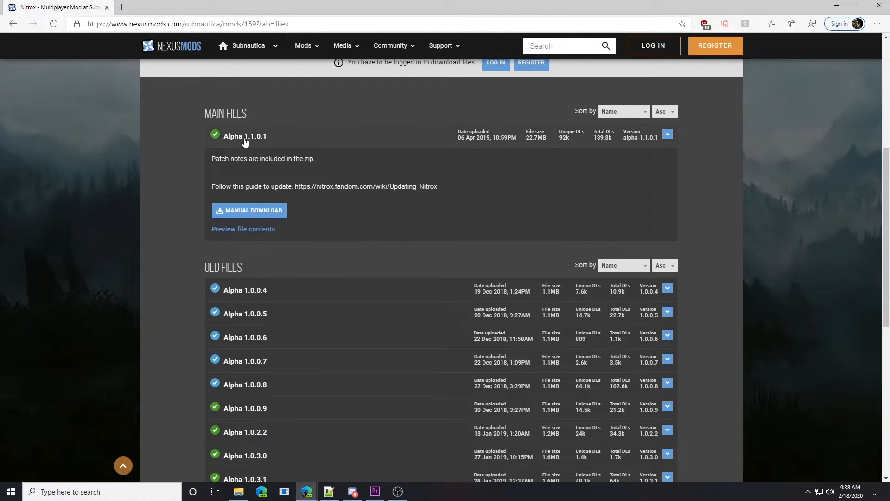
click(256, 213)
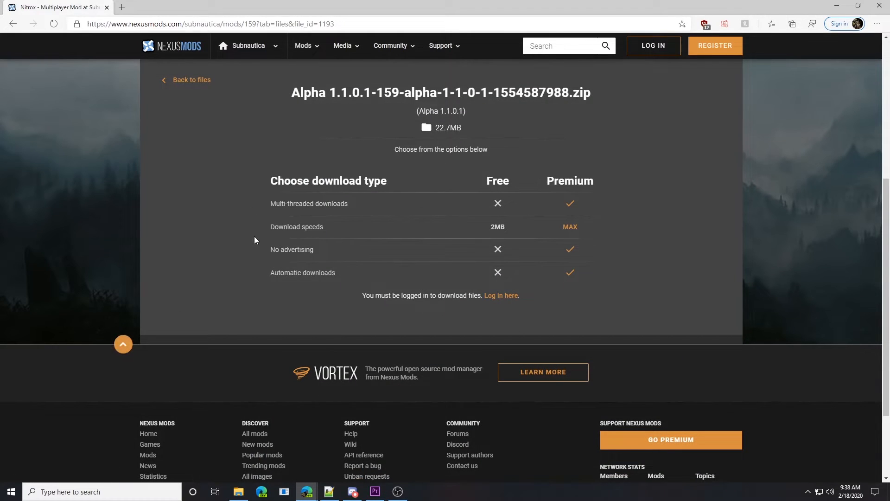
Sign in to Nexus Mods, return to Alpha 1.1.0.1 and start the Slow Download
click(506, 299)
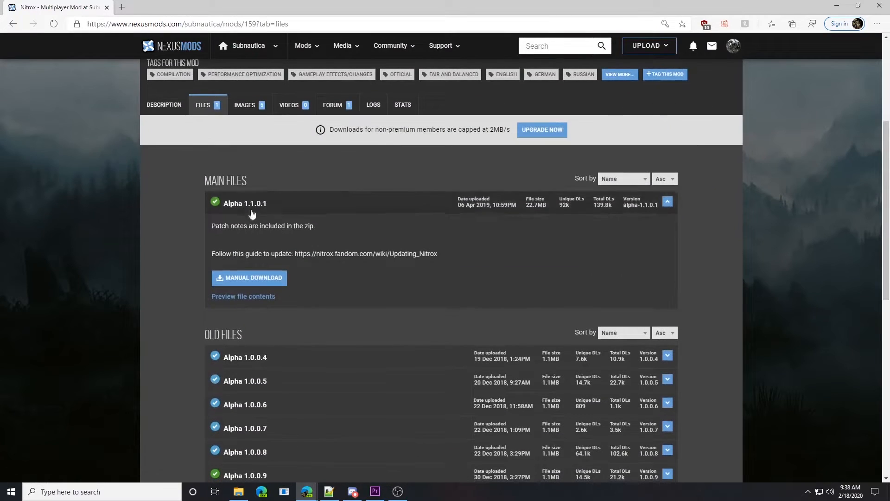
scroll(251, 211, down, 2)
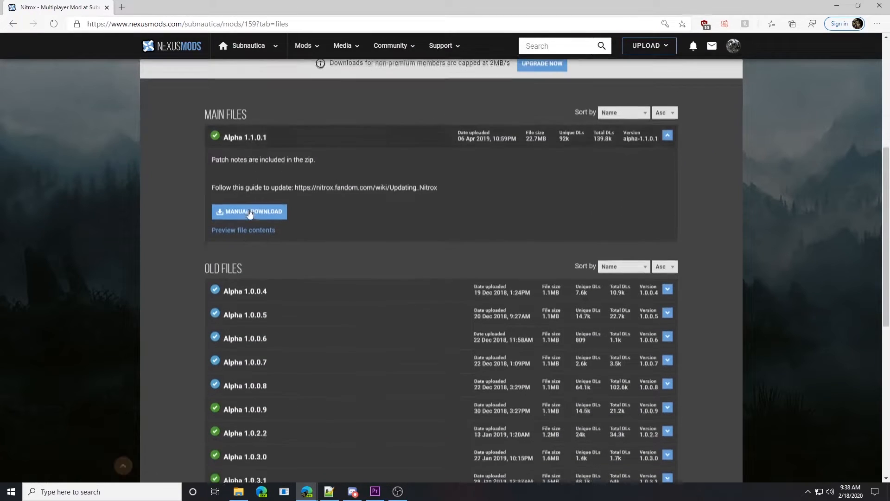
click(254, 212)
scroll(302, 244, down, 7)
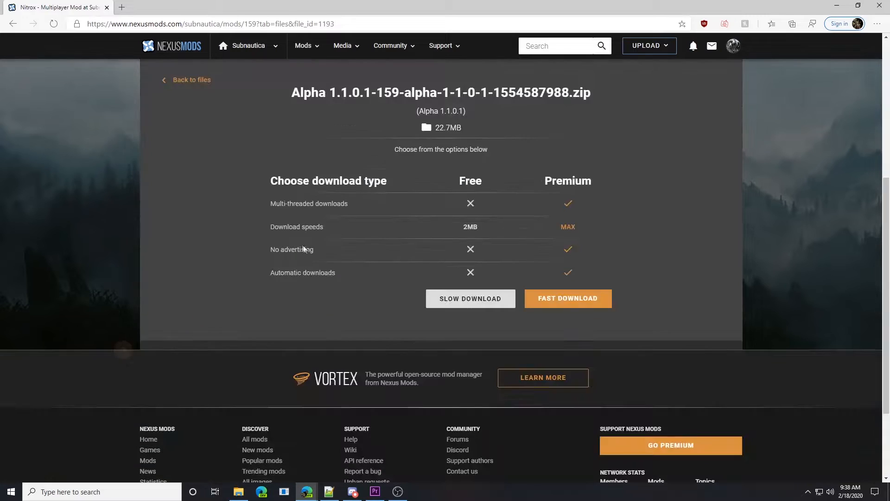
click(457, 232)
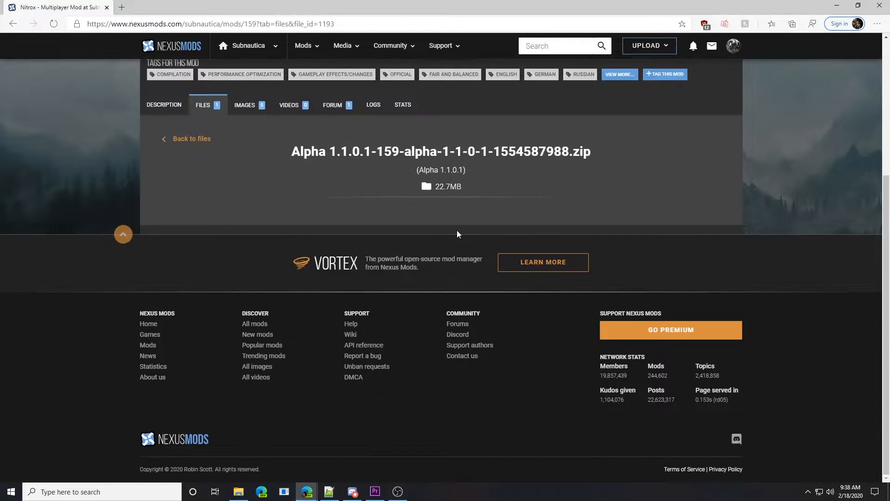
scroll(437, 229, up, 3)
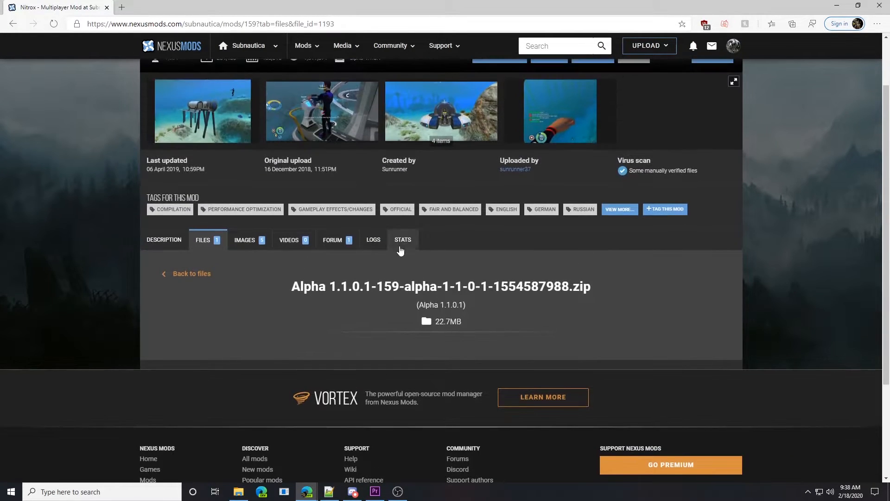
scroll(437, 229, down, 2)
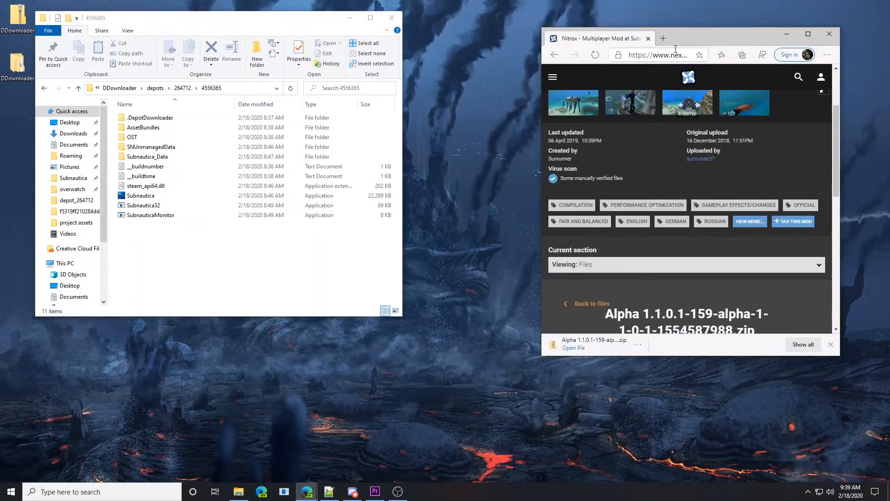
Drag the downloaded Nitrox zip onto the desktop and rename it to Nitrox (2)
drag(701, 35, 747, 10)
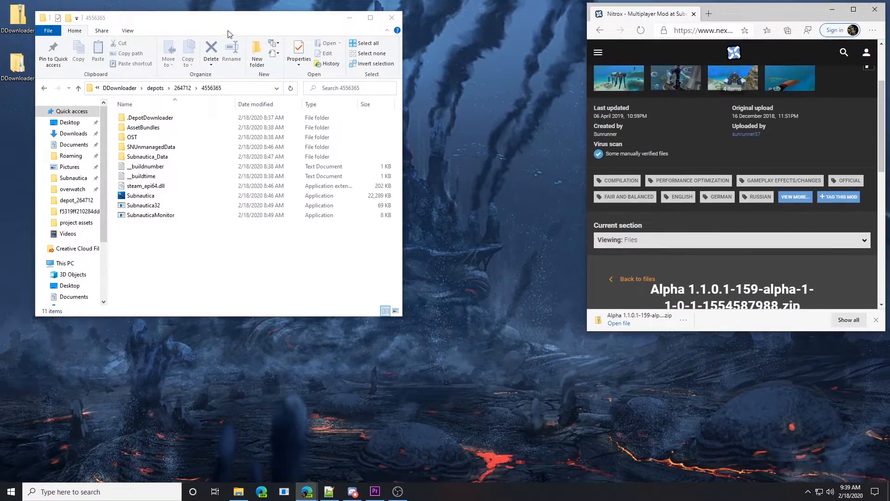
drag(304, 22, 481, 15)
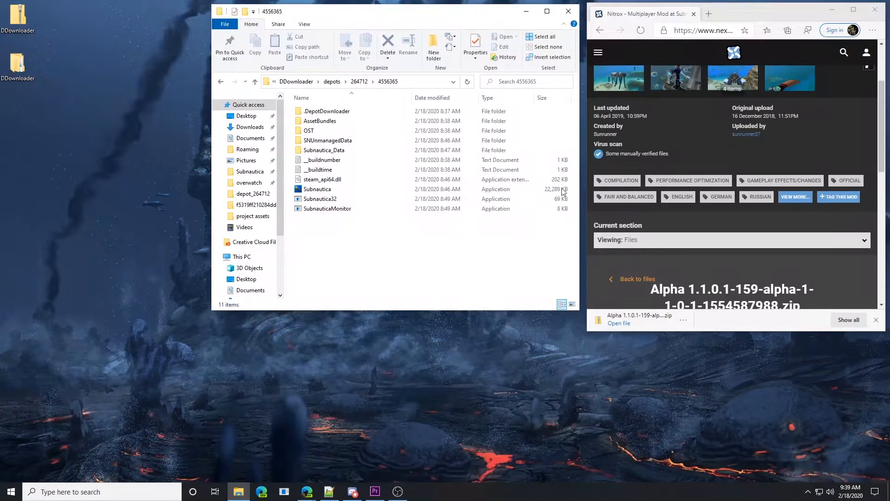
drag(663, 317, 64, 19)
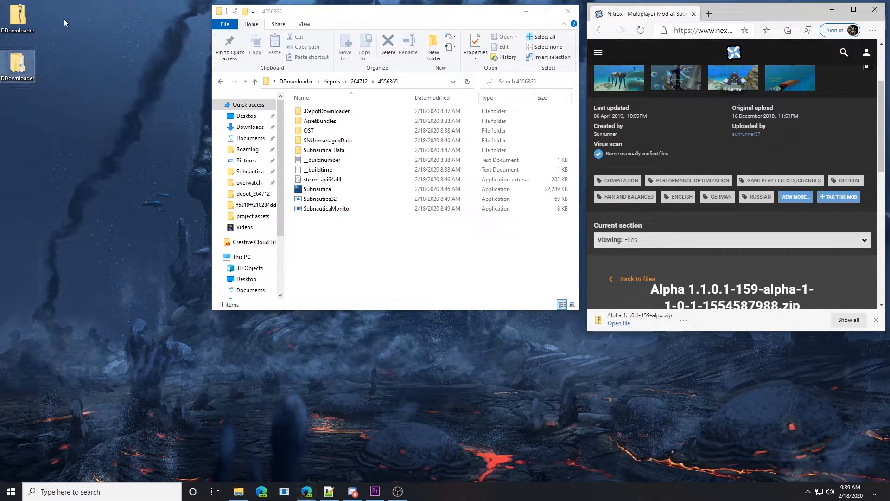
click(57, 55)
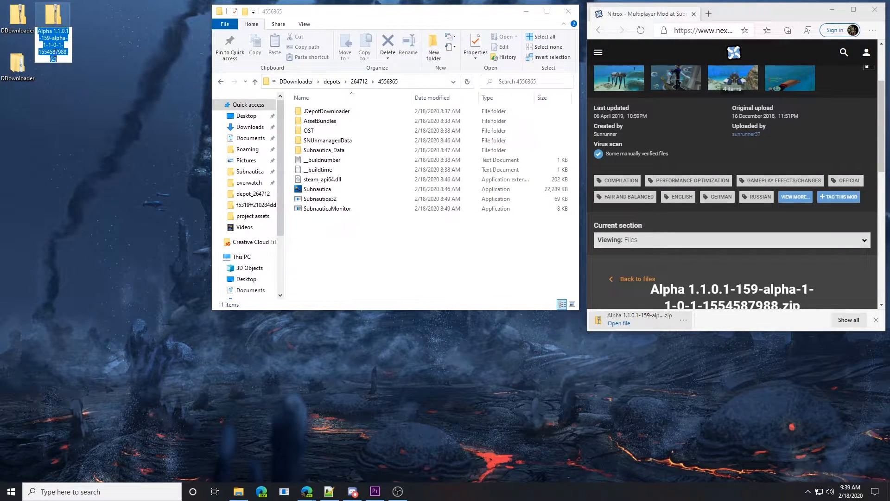
text(Nitrox)
key(Return)
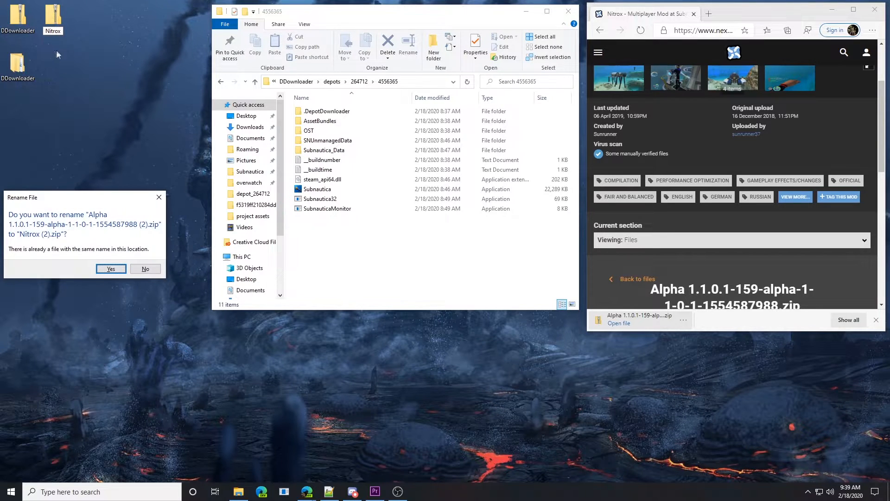
click(111, 269)
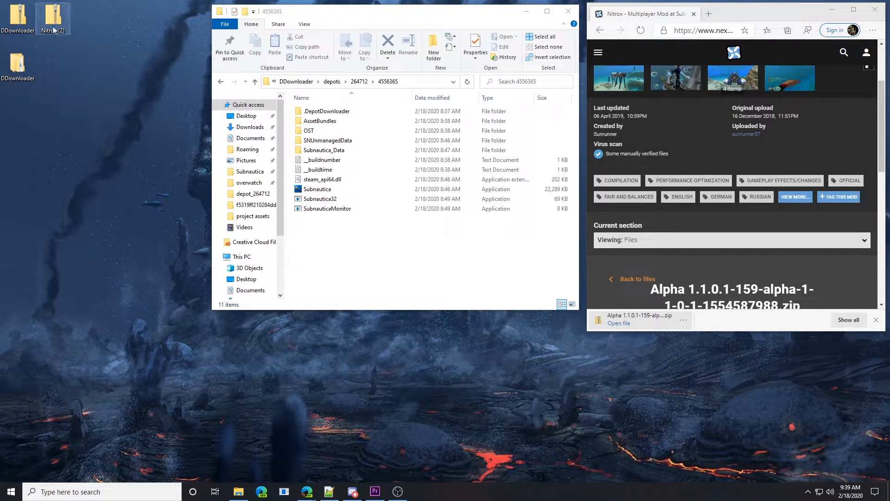
Extract the Nitrox (2) zip's contents onto the desktop
drag(51, 28, 50, 64)
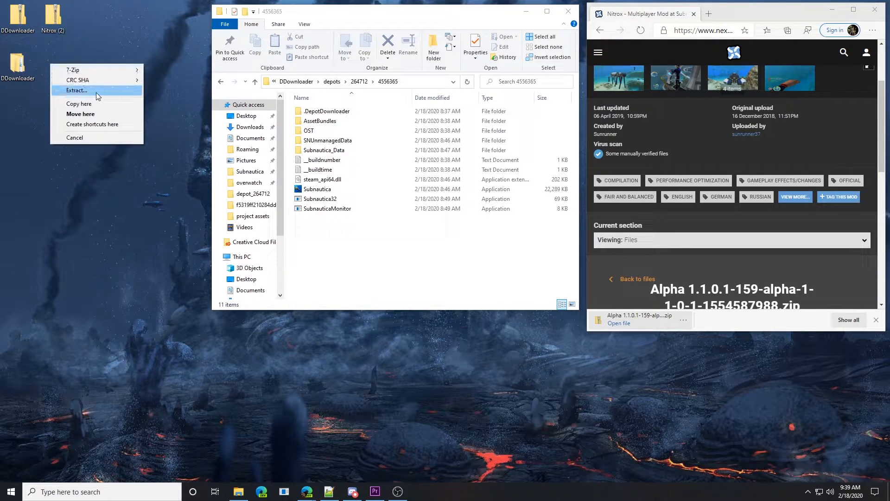
click(77, 91)
click(529, 335)
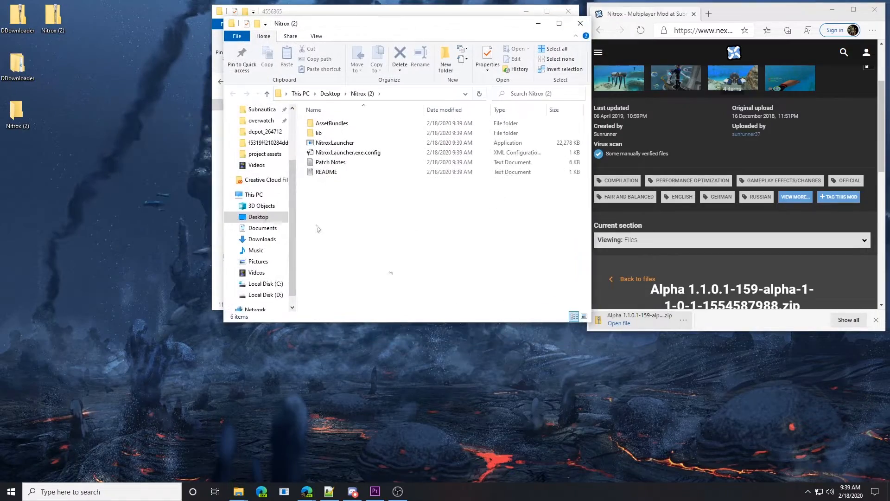
Place the Nitrox (2) and 4556365 windows side by side, and put the Nitrox (2) desktop folder next to DDownloader
drag(511, 26, 410, 115)
drag(447, 16, 724, 41)
drag(344, 116, 339, 39)
drag(19, 112, 54, 65)
click(100, 81)
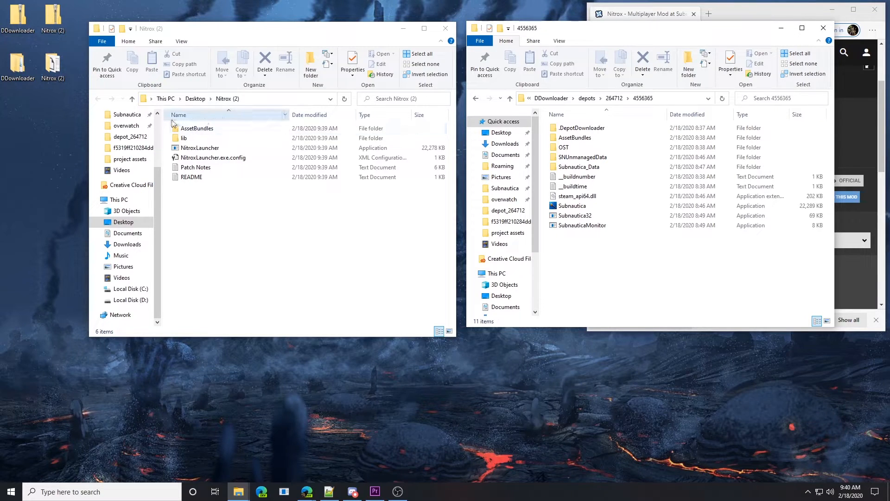
click(227, 225)
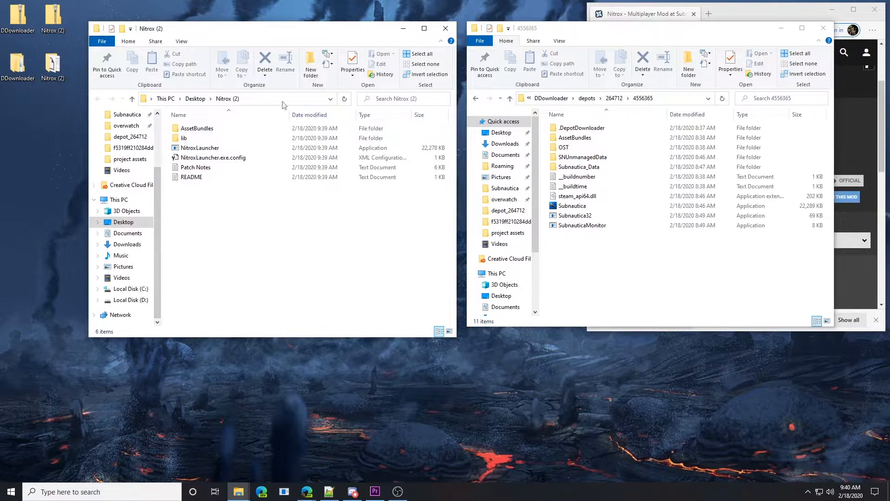
click(645, 292)
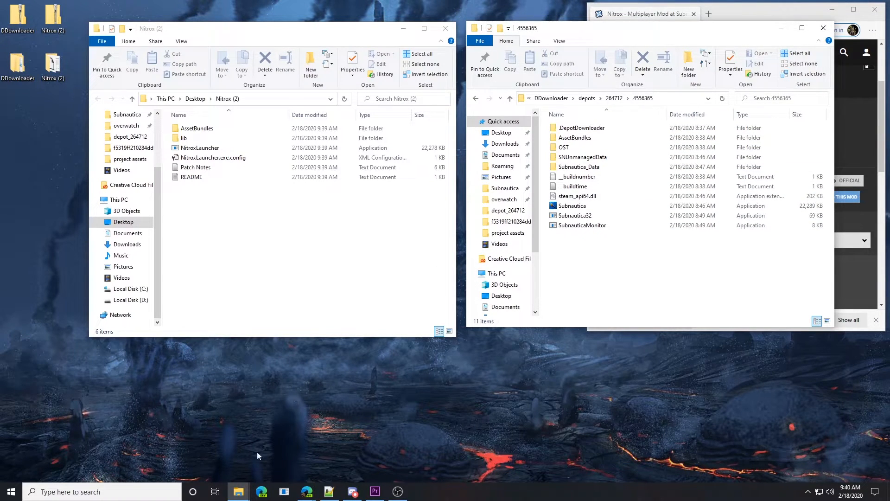
Open a new File Explorer window from the taskbar and go to This PC
right_click(239, 491)
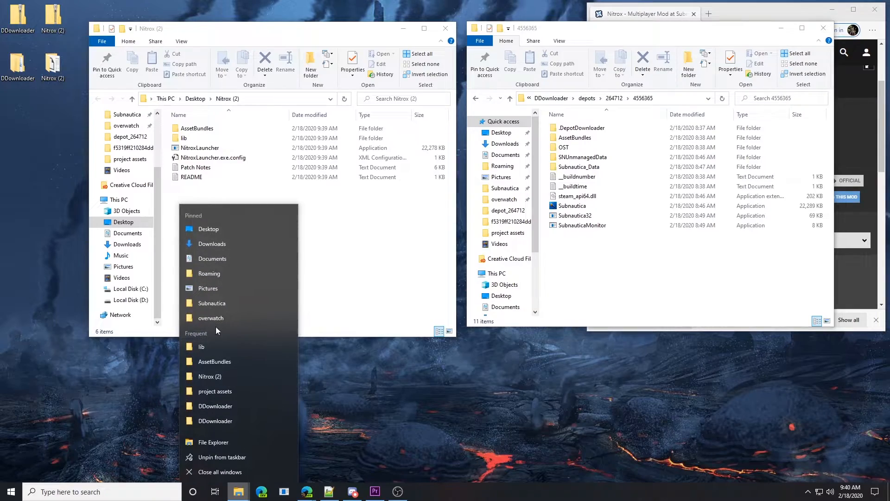
click(218, 246)
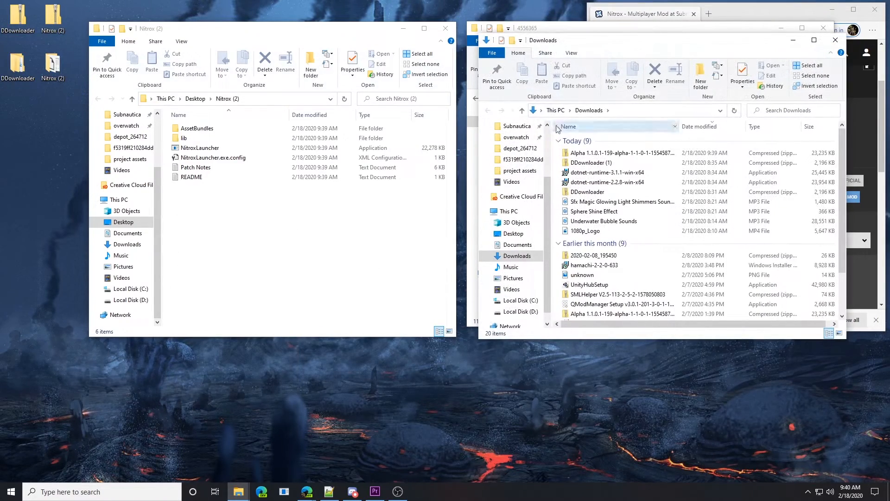
drag(578, 41, 304, 126)
scroll(251, 311, up, 1)
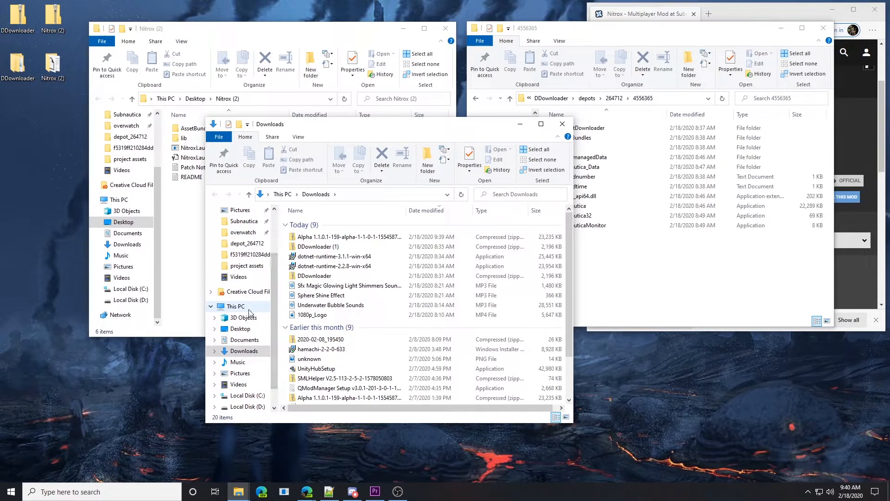
click(249, 309)
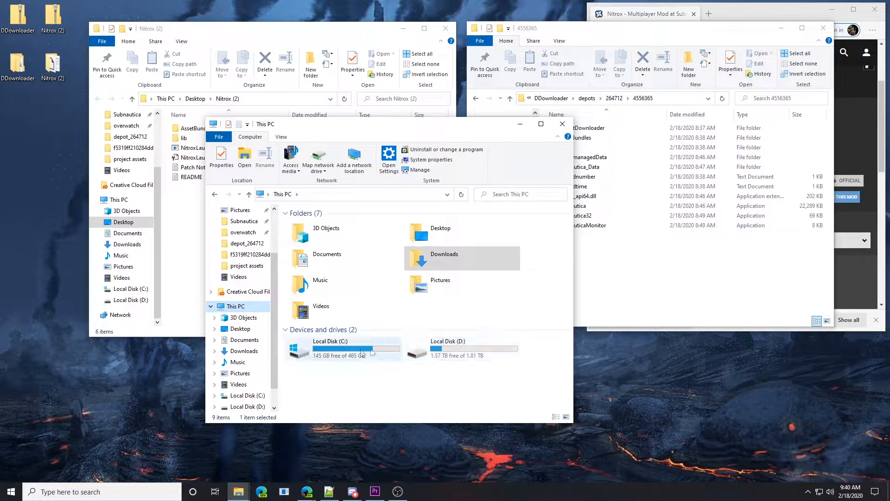
Browse to C:\Program Files (x86)\Steam\steamapps\common\Subnautica
mouse_move(392, 349)
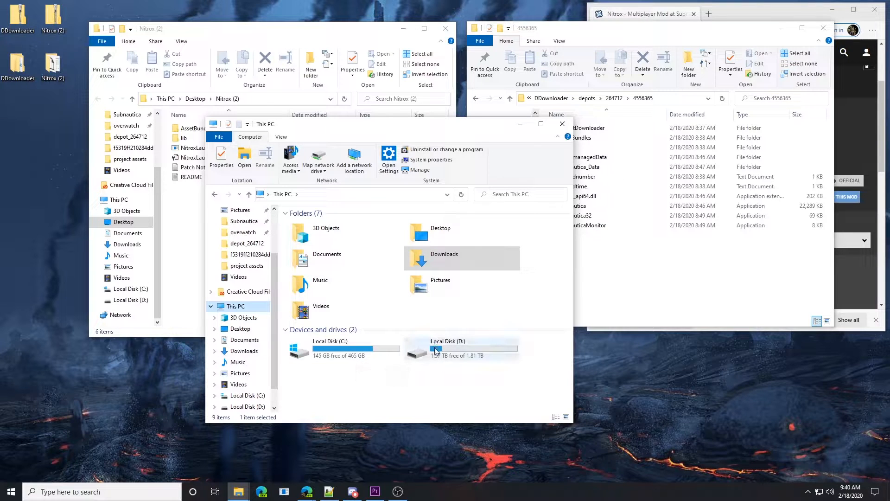
mouse_move(436, 351)
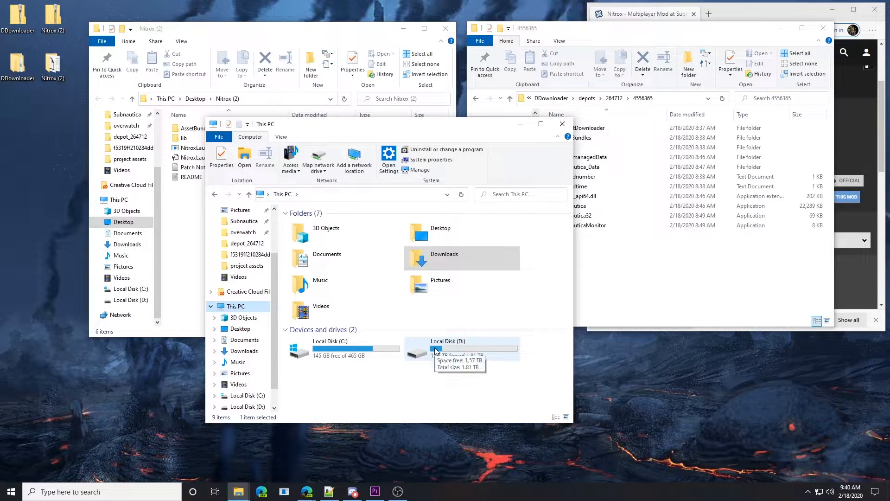
double_click(361, 347)
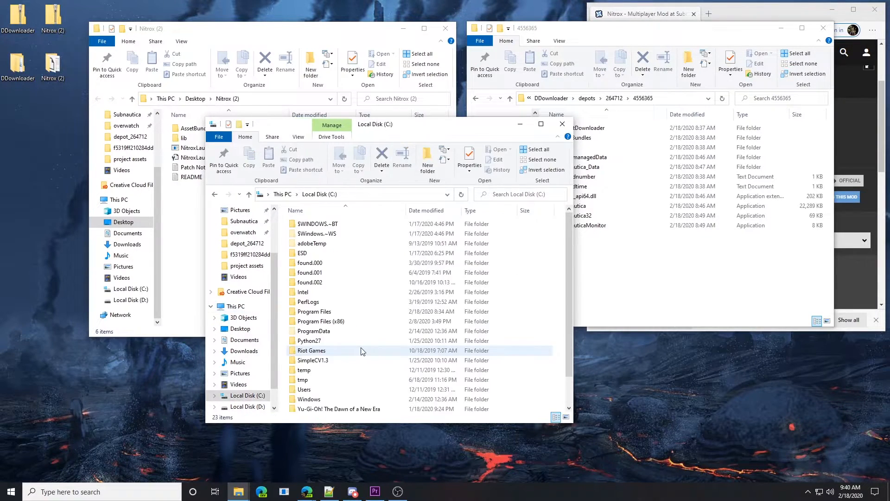
double_click(344, 325)
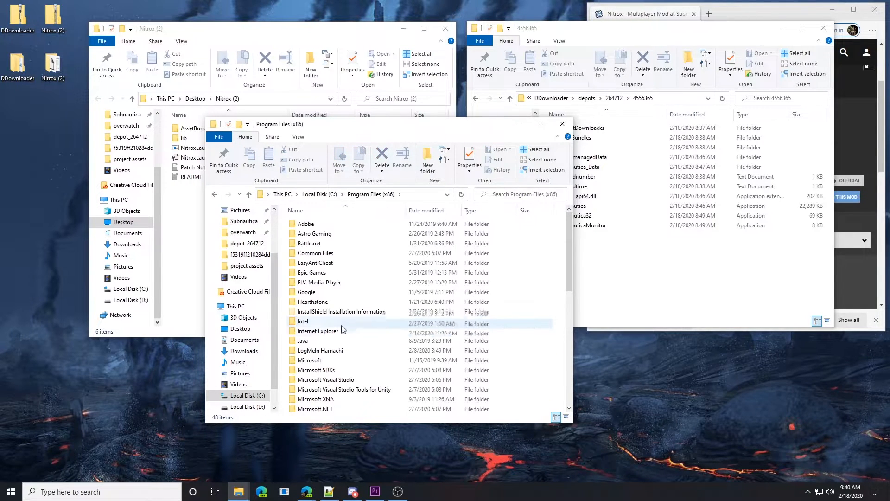
scroll(340, 323, down, 6)
scroll(325, 334, down, 1)
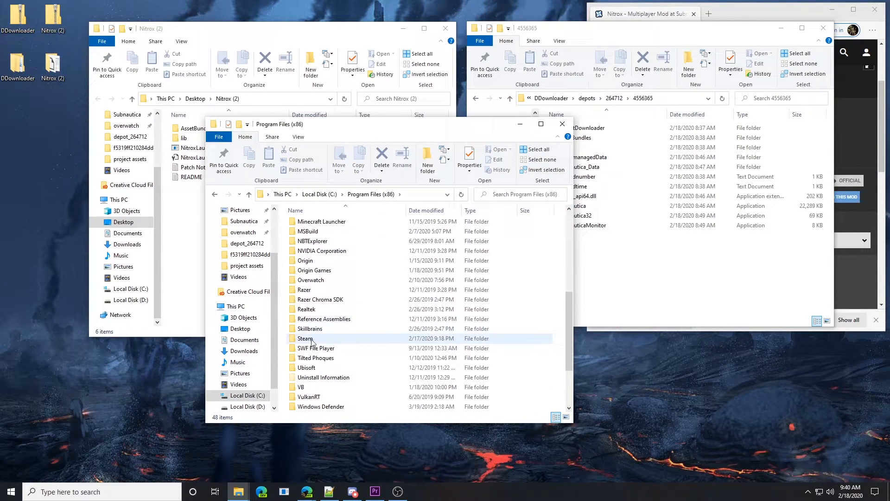
double_click(306, 338)
scroll(316, 263, down, 3)
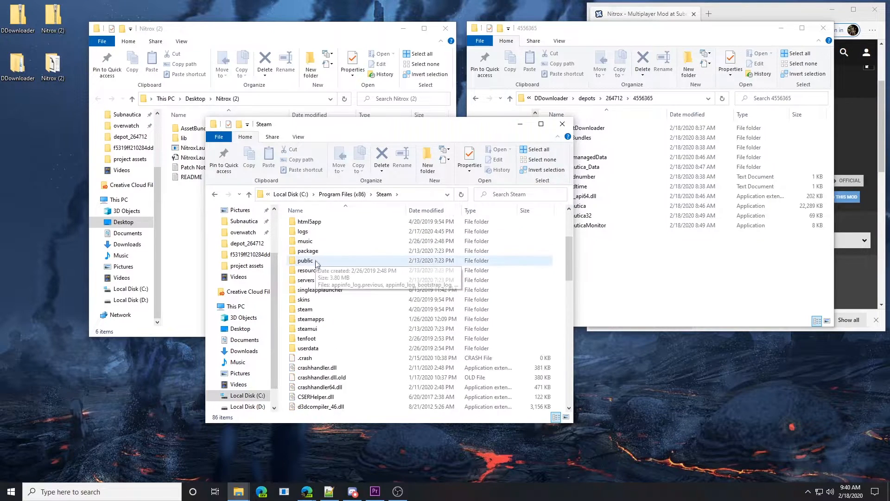
double_click(309, 319)
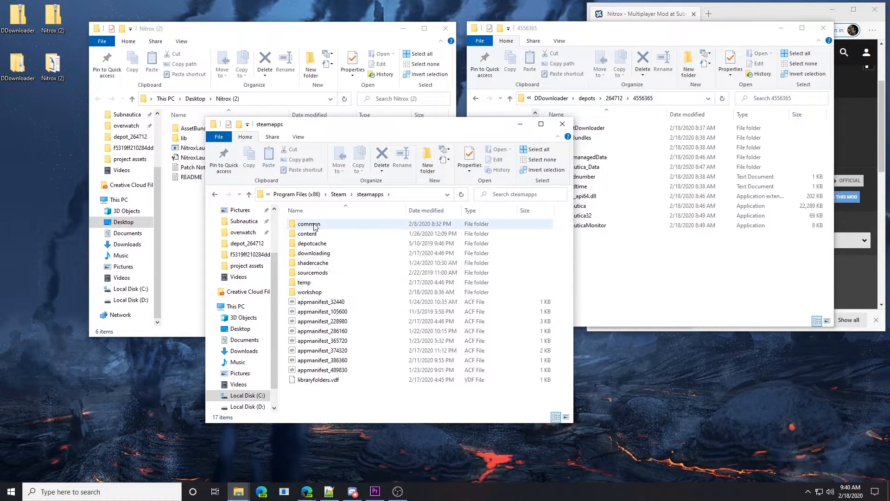
double_click(314, 226)
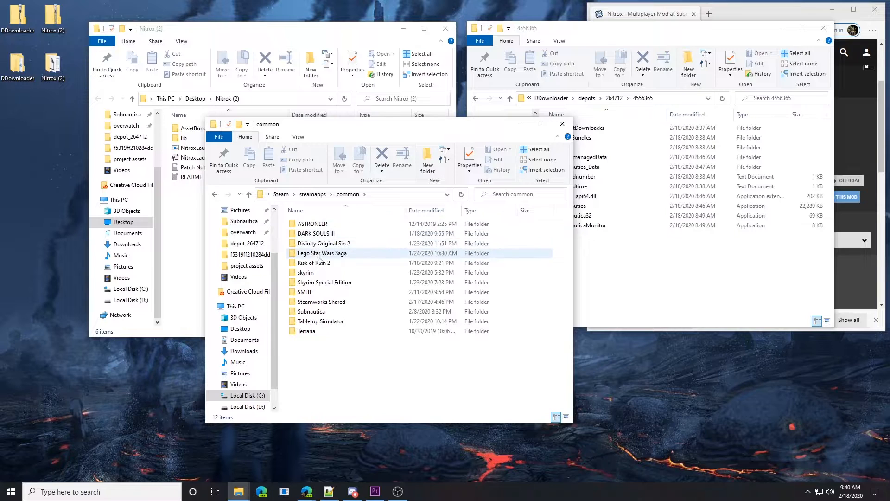
double_click(311, 312)
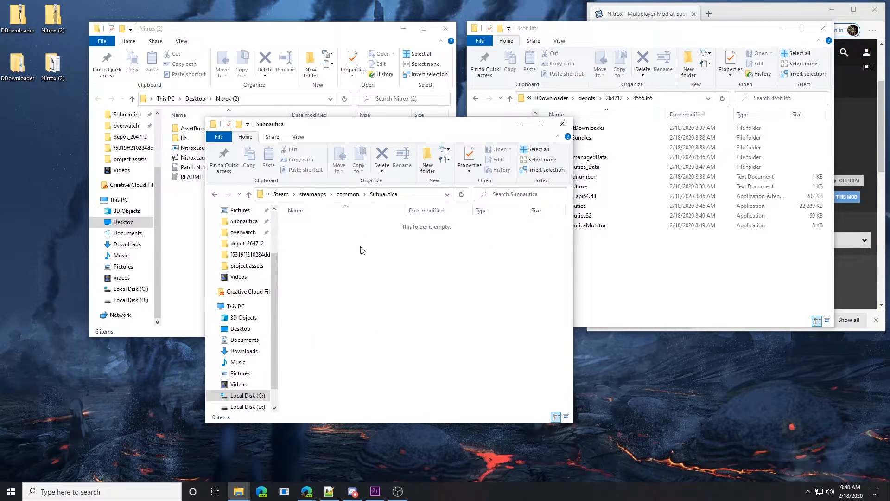
Move that window right, return to This PC, and open D:\Steam\steamapps\common\Subnautica instead
drag(501, 131, 771, 105)
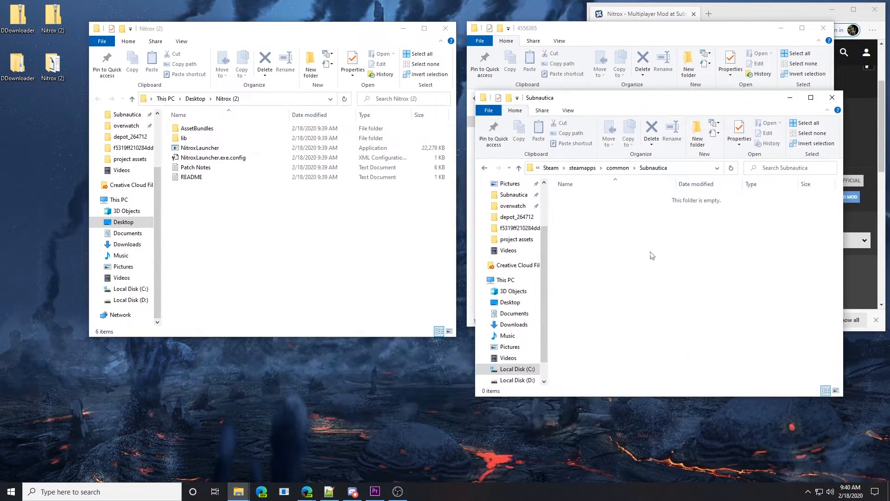
click(512, 195)
click(519, 168)
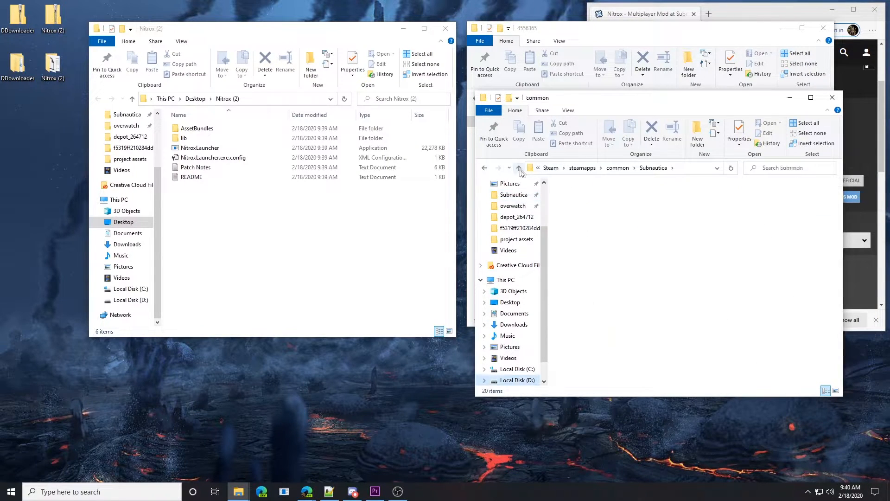
click(518, 167)
click(518, 168)
click(519, 168)
click(518, 168)
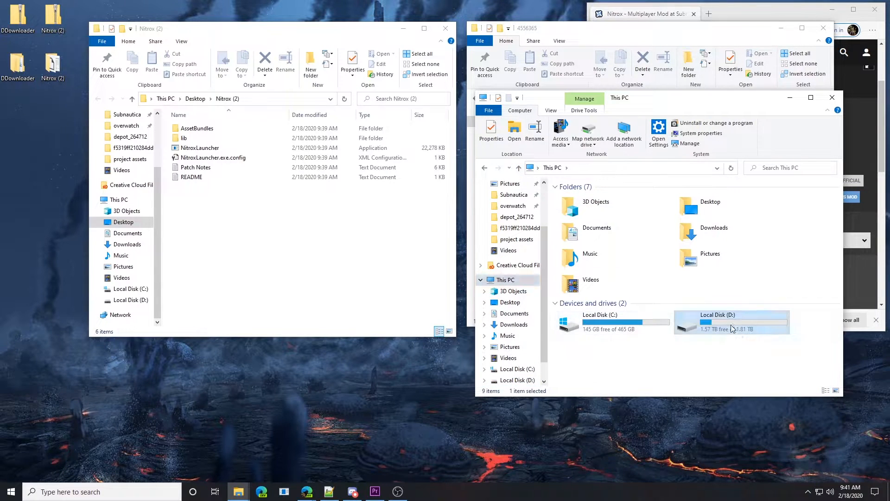
double_click(732, 328)
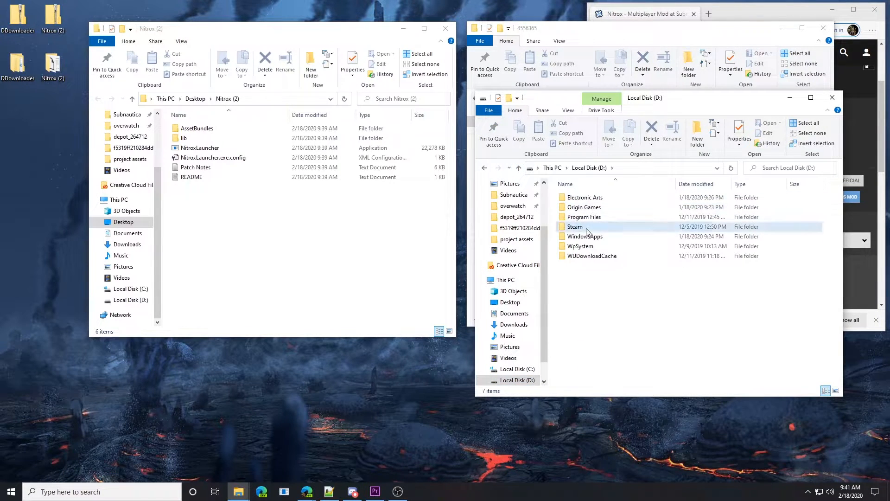
double_click(575, 226)
double_click(585, 199)
double_click(587, 199)
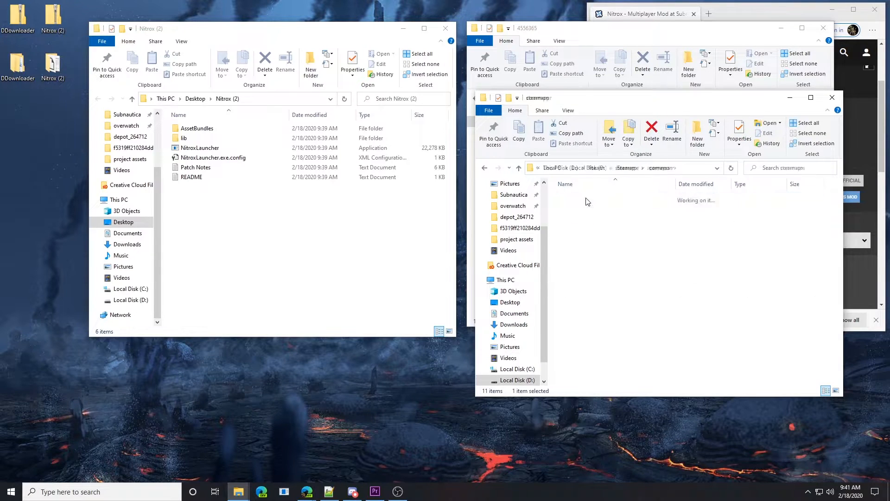
double_click(588, 226)
Position and enlarge the D: Subnautica window to show all 20 items, then select its files
scroll(589, 227, down, 1)
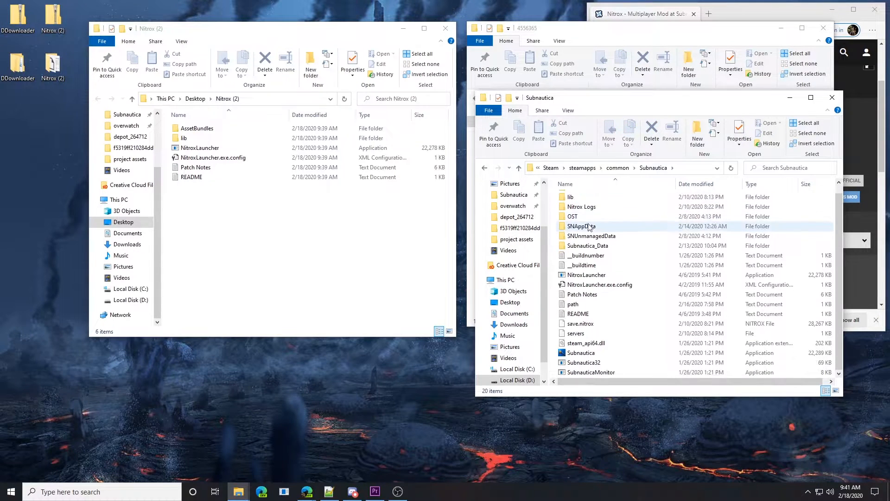
scroll(594, 244, up, 1)
drag(707, 102, 747, 13)
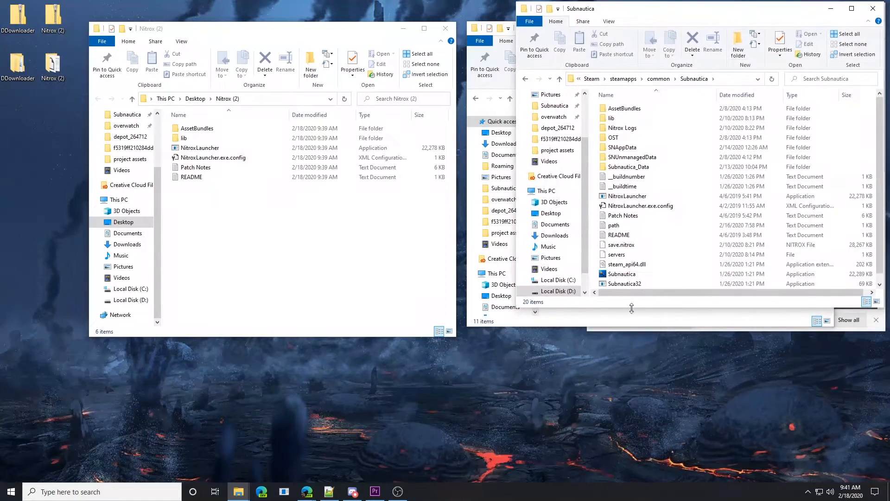
drag(634, 308, 641, 474)
drag(710, 13, 714, 13)
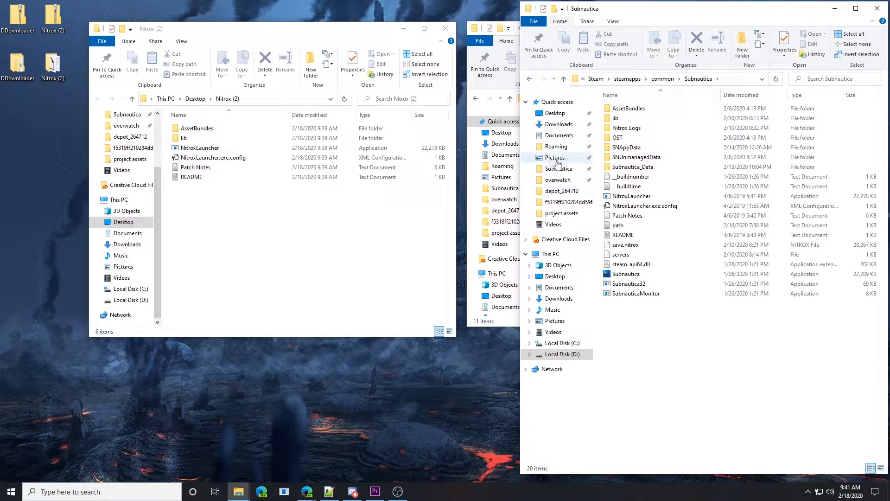
mouse_move(663, 326)
mouse_down()
mouse_move(647, 105)
mouse_move(646, 328)
mouse_up()
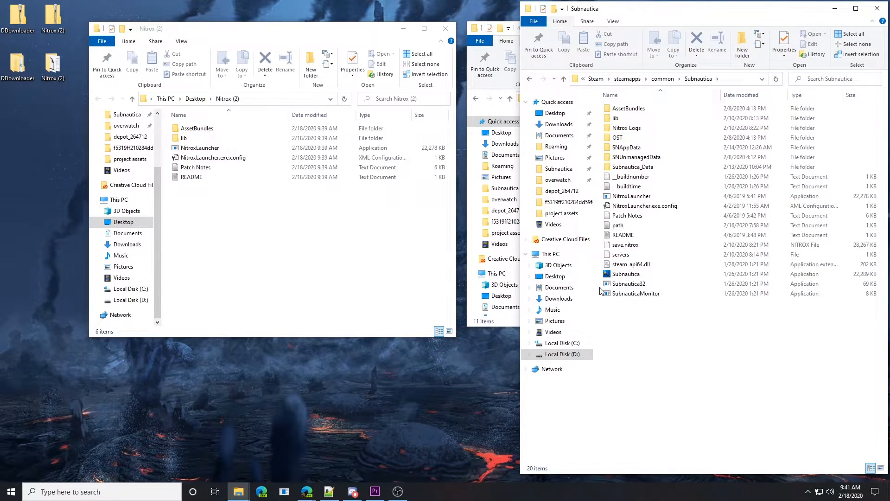
Navigate to C:\Program Files (x86)\Steam\steamapps\common\Subnautica
click(562, 343)
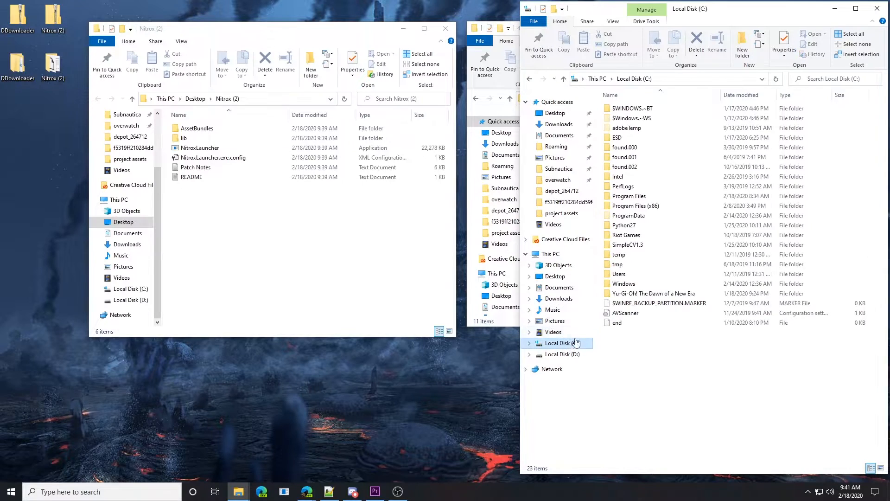
double_click(652, 206)
scroll(648, 260, down, 5)
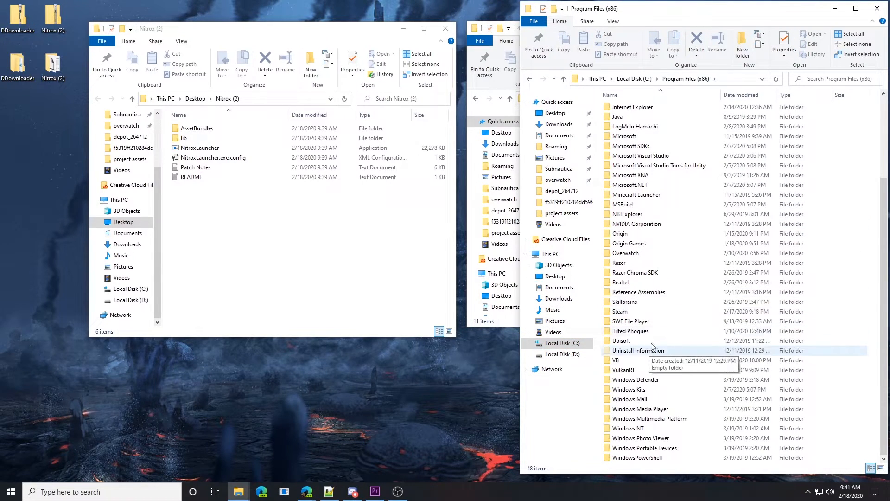
scroll(647, 315, down, 3)
double_click(647, 315)
double_click(633, 312)
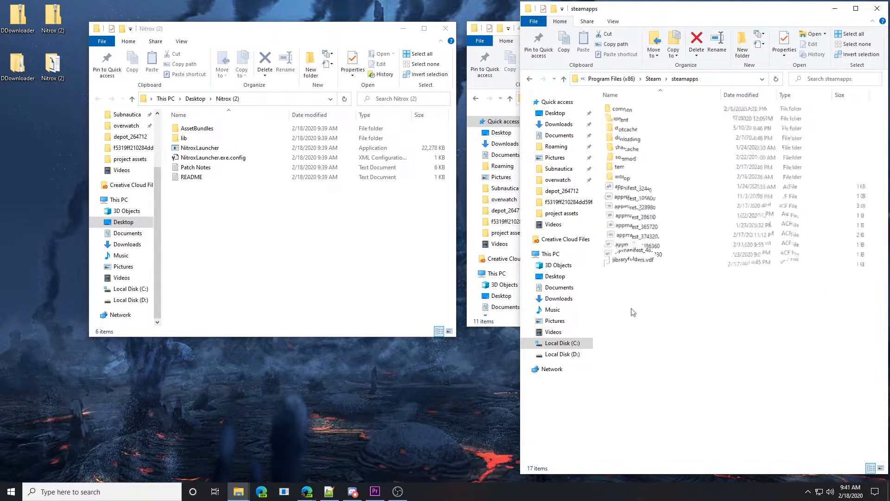
double_click(647, 107)
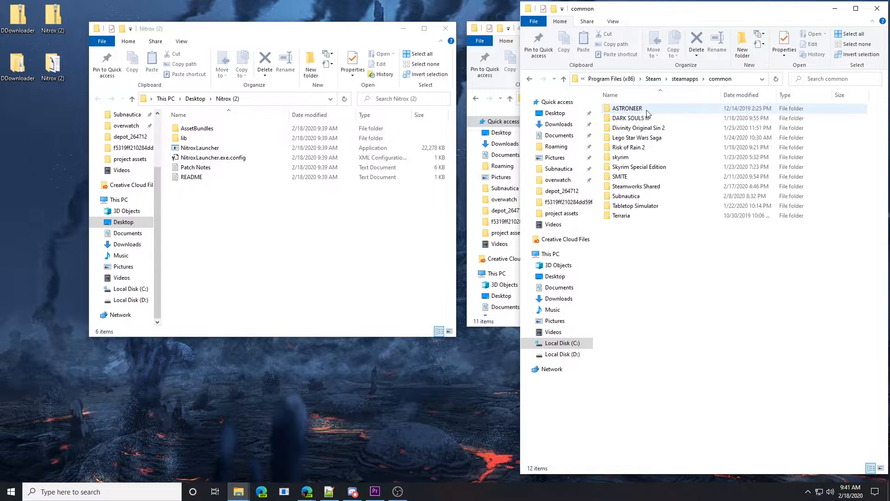
double_click(646, 196)
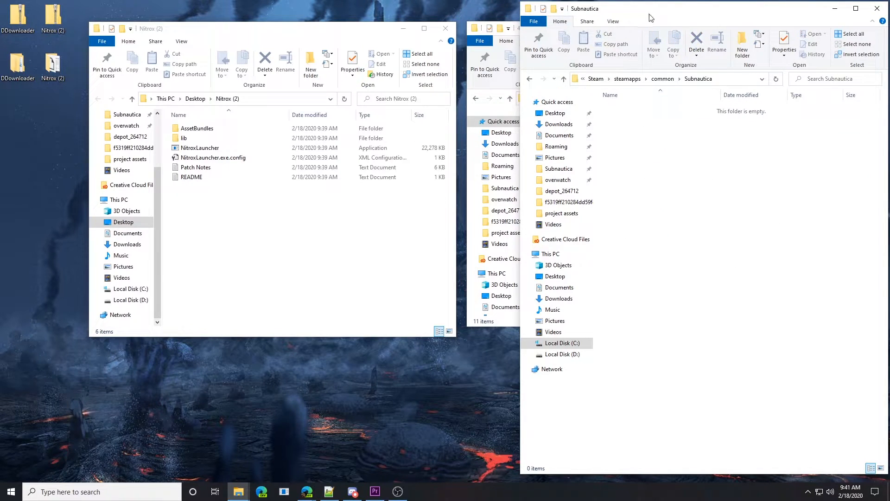
mouse_move(637, 14)
mouse_down()
mouse_move(624, 26)
mouse_move(634, 16)
mouse_up()
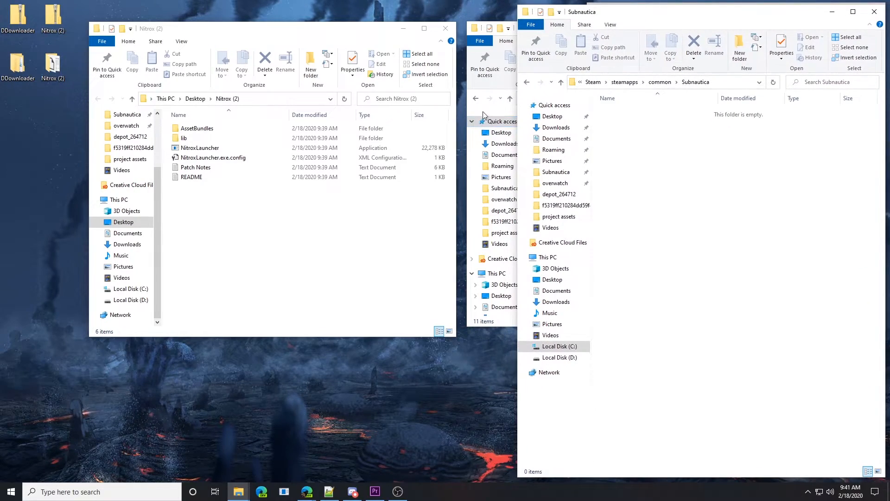
Place the 4556365 depot window beside the Subnautica window and inspect its Subnautica_Data folder
click(483, 116)
drag(547, 41, 190, 42)
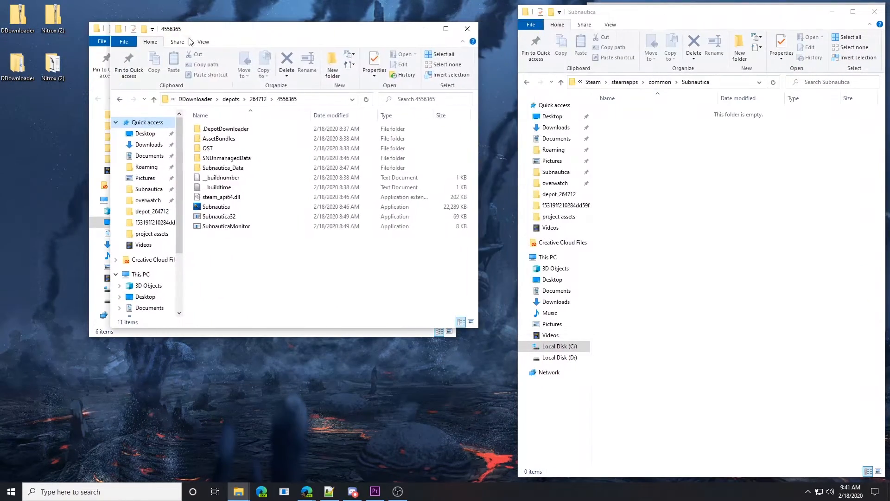
drag(281, 35, 359, 21)
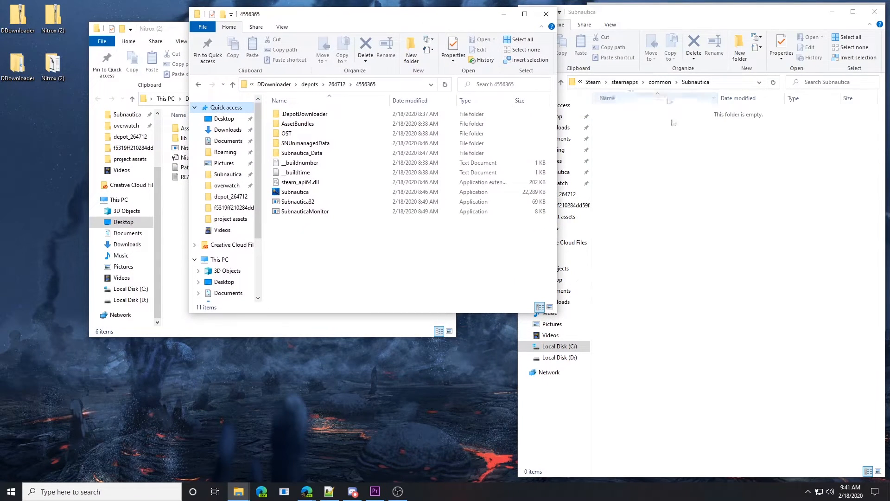
drag(696, 234, 662, 104)
double_click(301, 153)
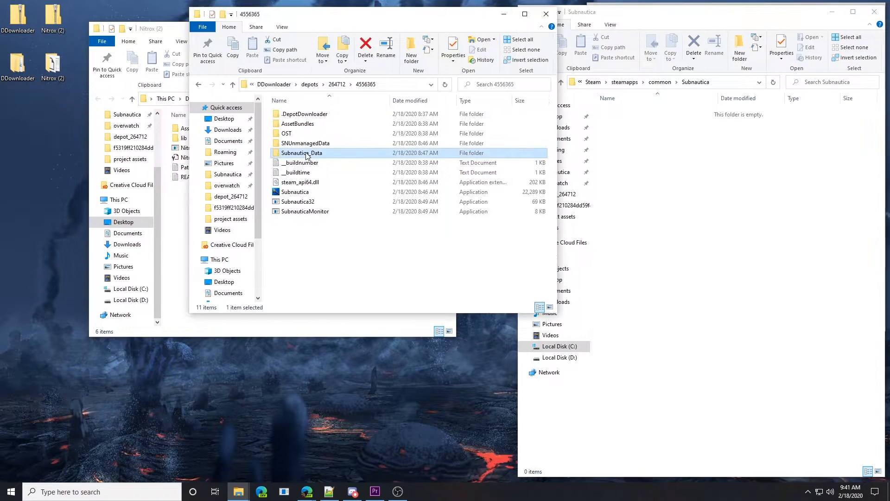
click(233, 84)
click(716, 181)
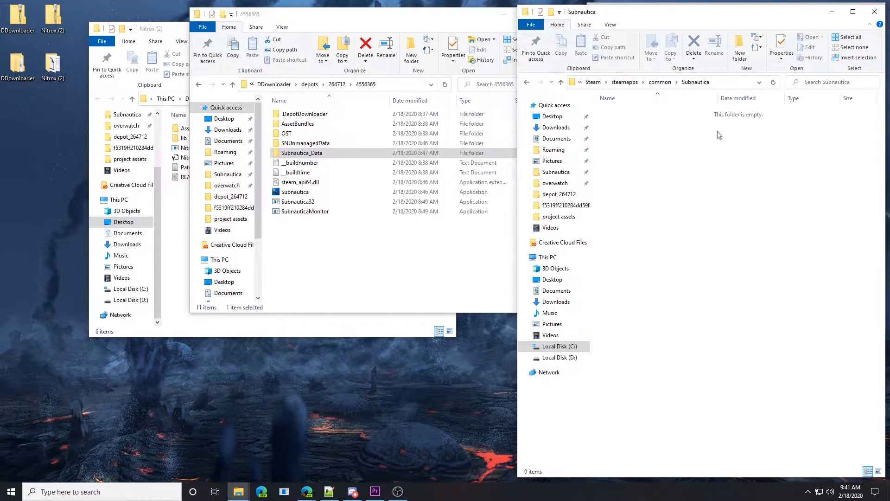
drag(745, 114, 645, 273)
Paste all 11 depot items into the C: Subnautica folder, then minimize the depot window
drag(360, 255, 288, 115)
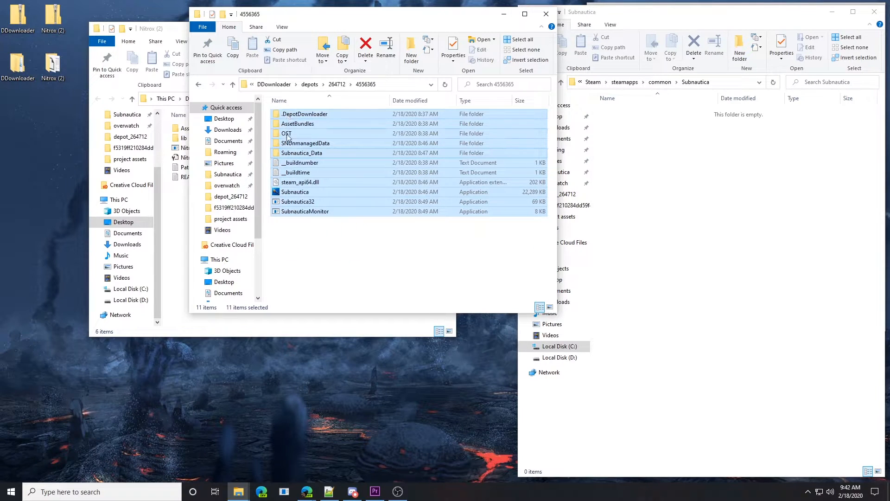
click(745, 234)
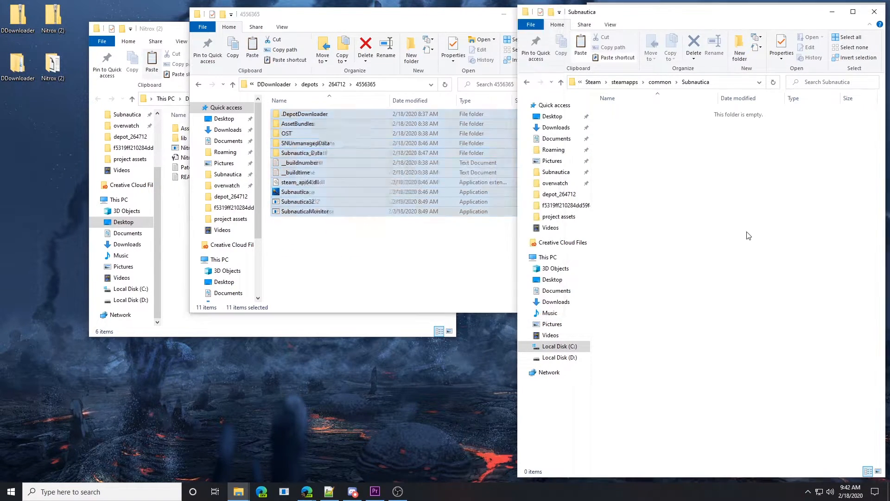
key(ctrl+v)
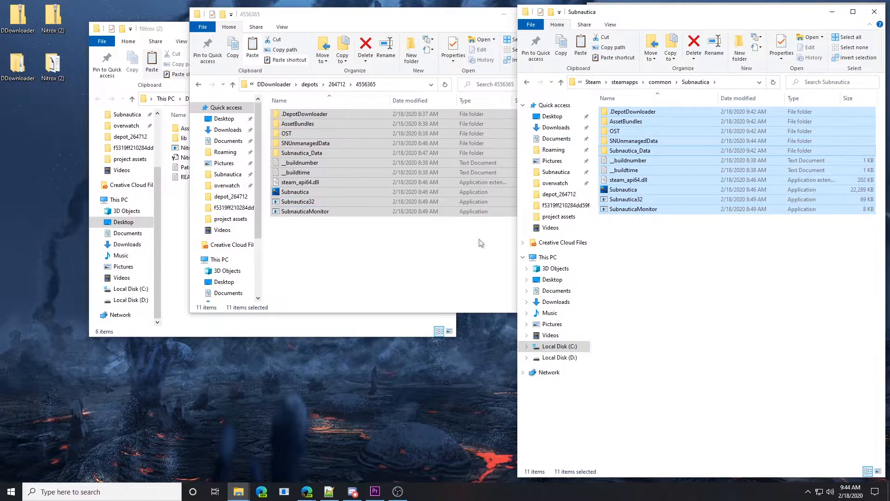
click(480, 242)
click(504, 14)
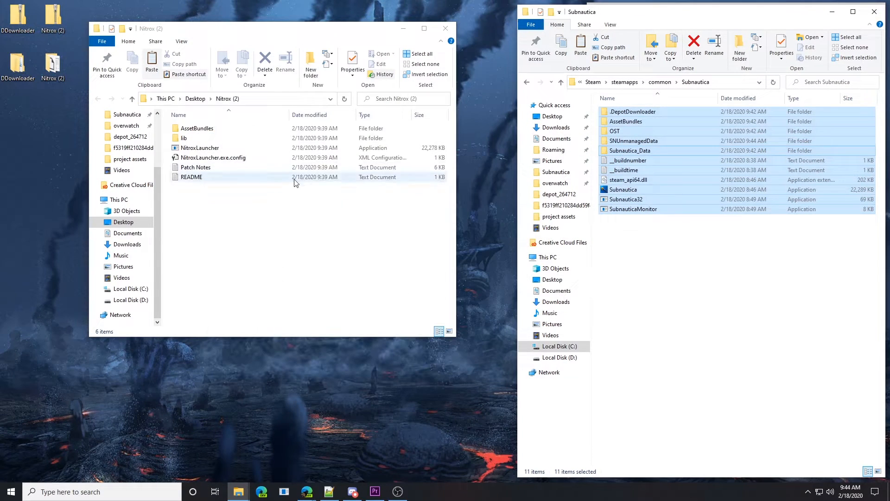
Copy the six Nitrox (2) items into the Subnautica game folder
drag(238, 215, 271, 159)
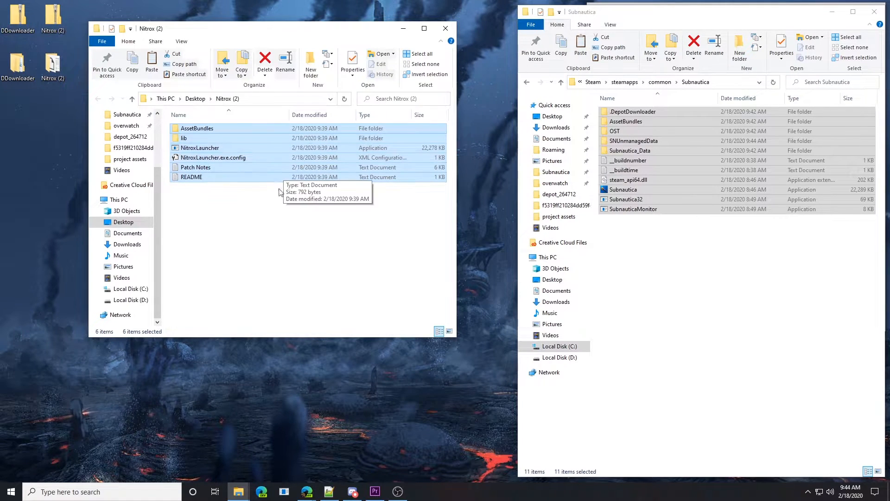
click(678, 279)
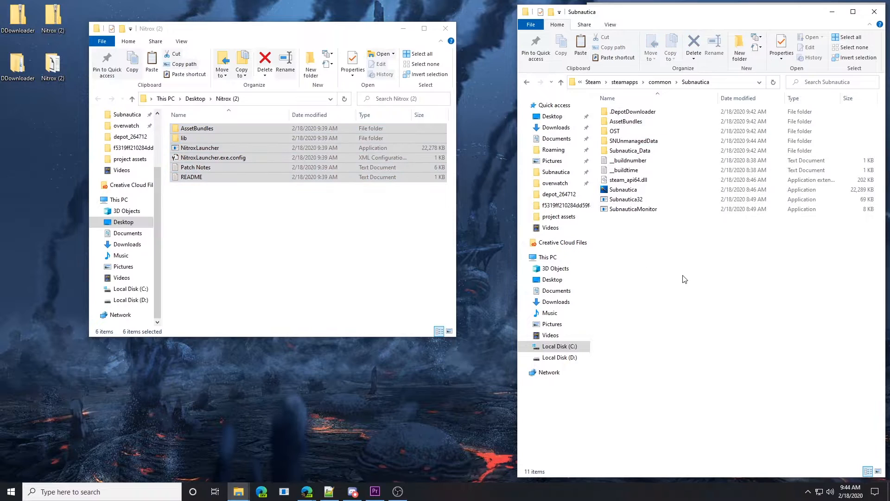
key(ctrl+v)
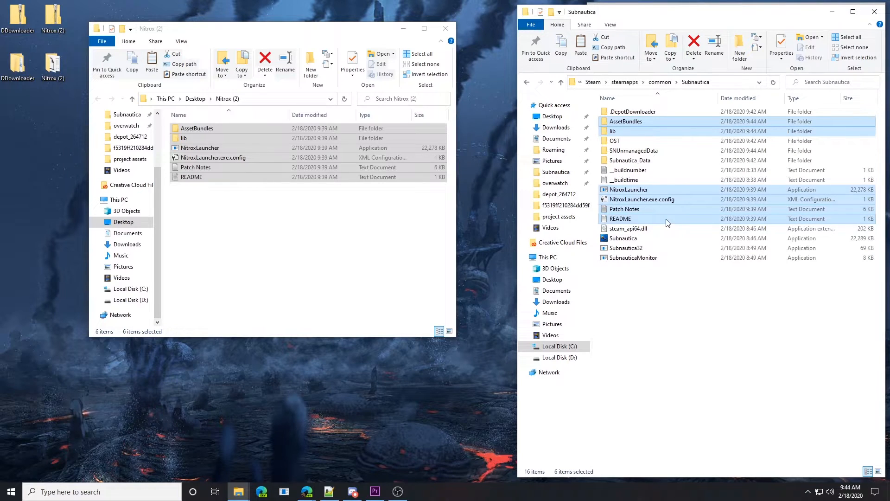
Run NitroxLauncher from the Subnautica folder as administrator
click(694, 284)
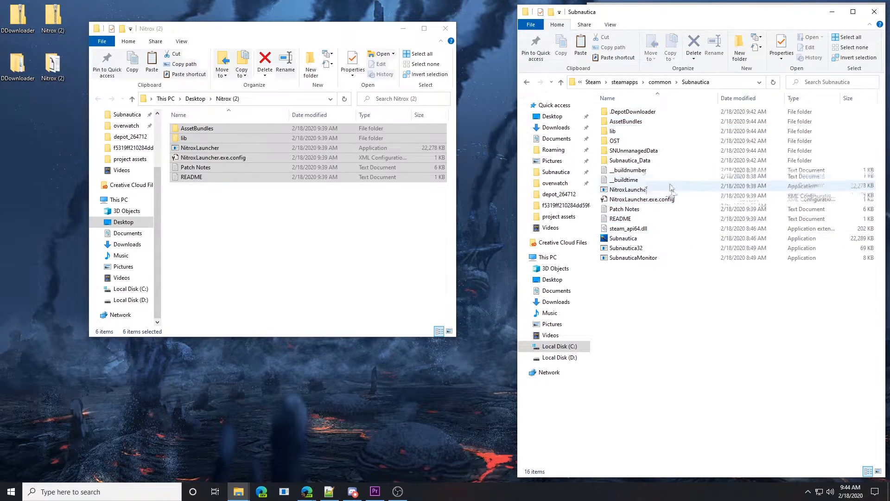
click(659, 190)
right_click(658, 191)
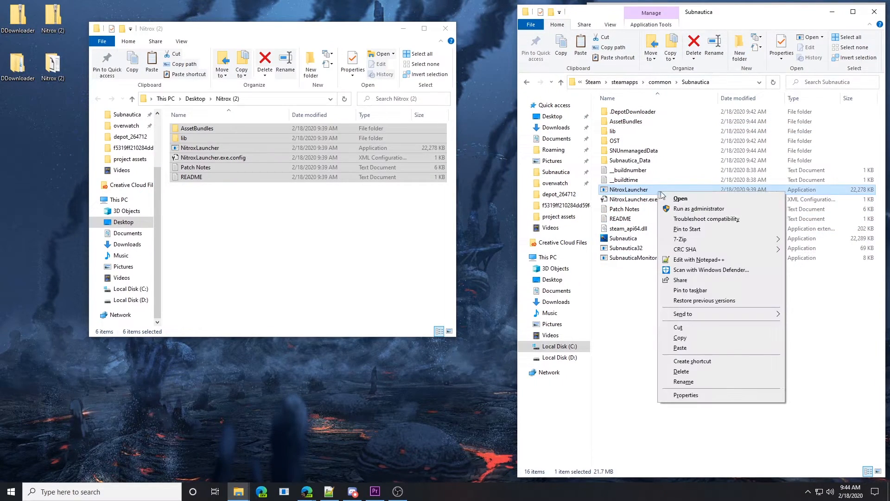
click(700, 209)
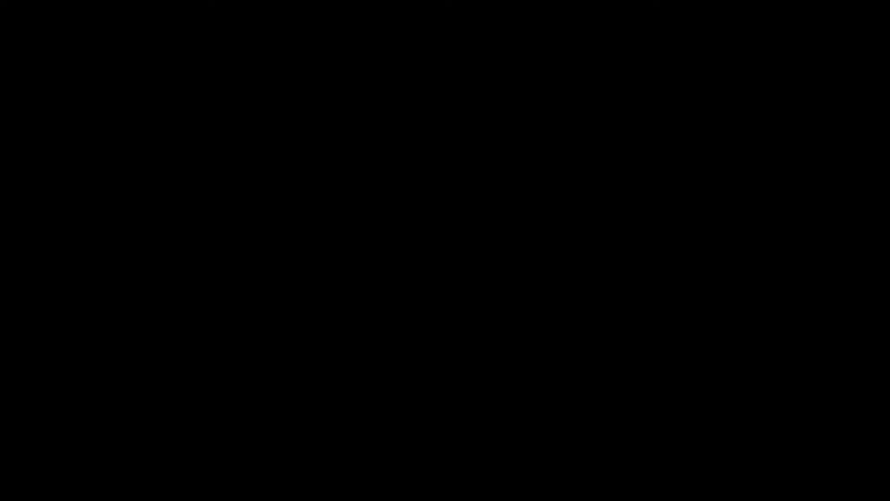
On the launcher's Options page, open the Browse For Folder dialog via Game Directory's Change
drag(423, 111, 312, 63)
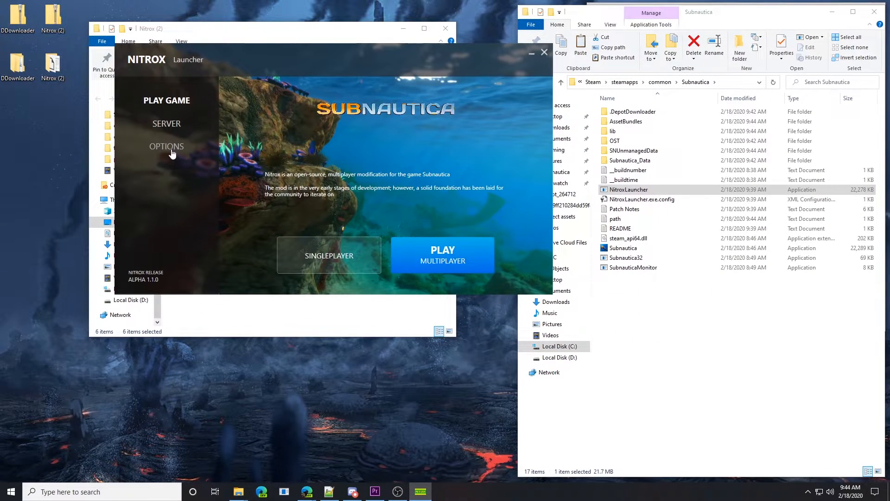
click(168, 147)
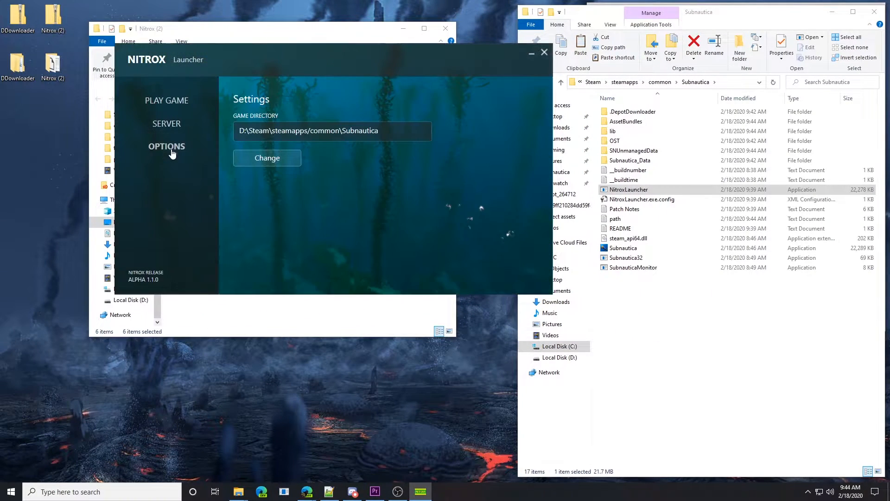
click(290, 157)
drag(432, 177, 285, 64)
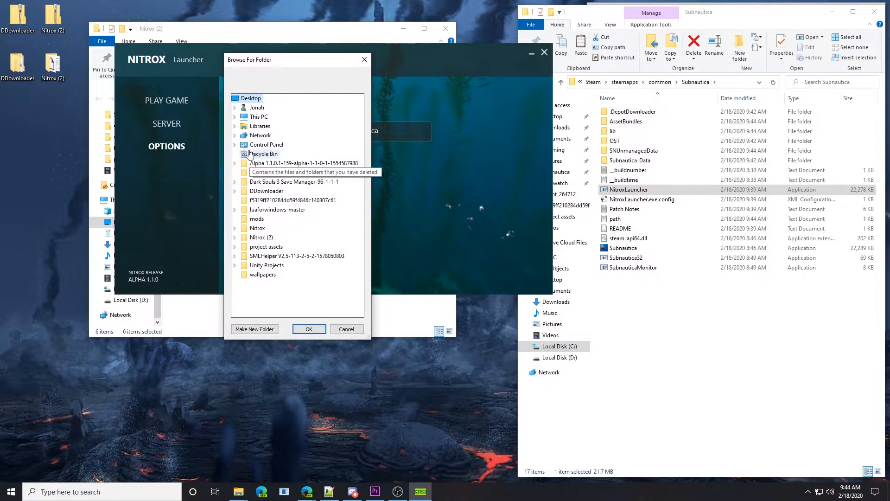
Pick C:\Program Files (x86)\Steam\steamapps\common\Subnautica in Browse For Folder and confirm with OK
double_click(258, 119)
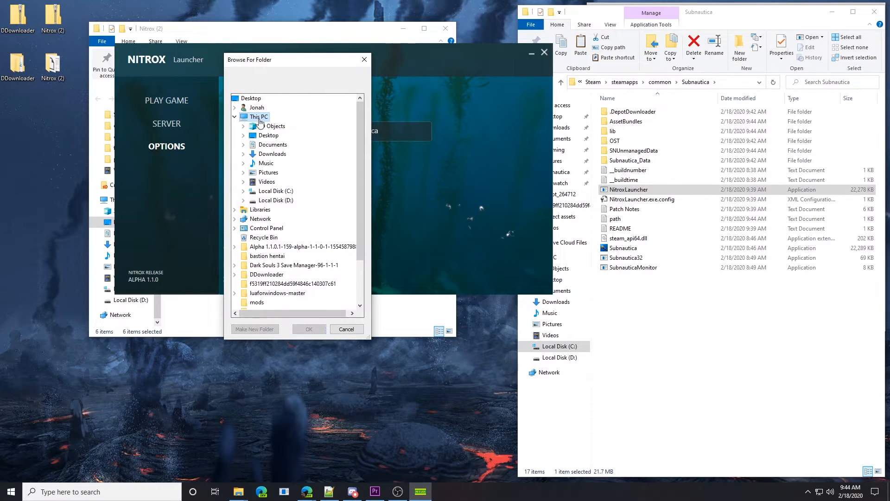
double_click(277, 192)
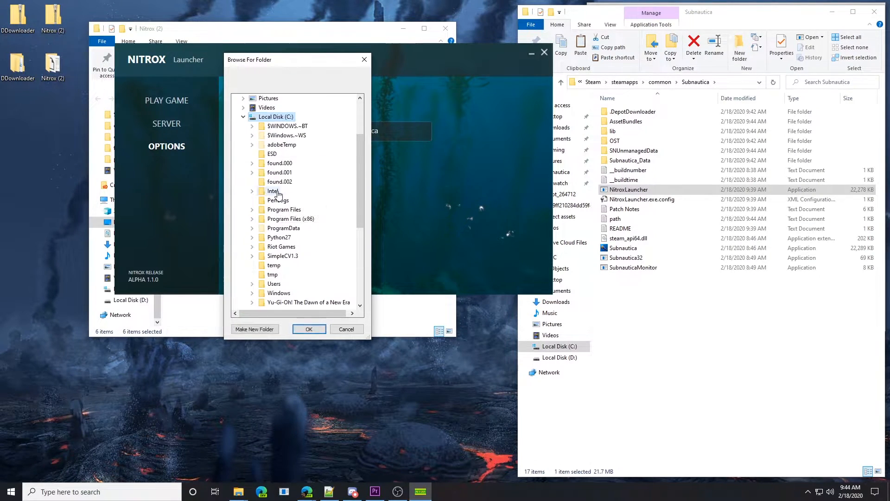
scroll(283, 196, down, 1)
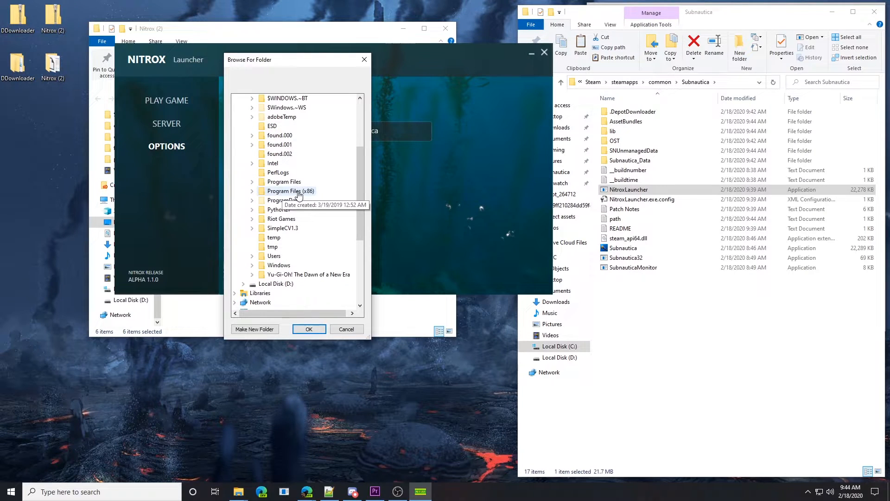
double_click(300, 192)
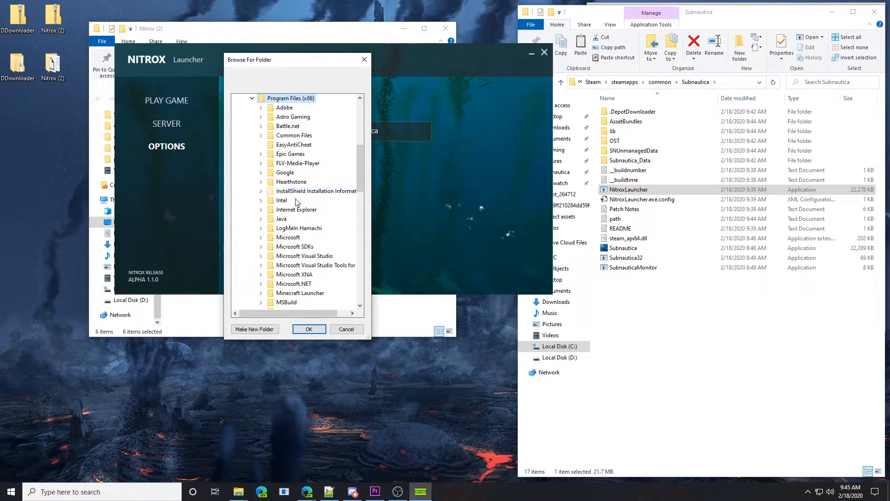
scroll(296, 202, down, 5)
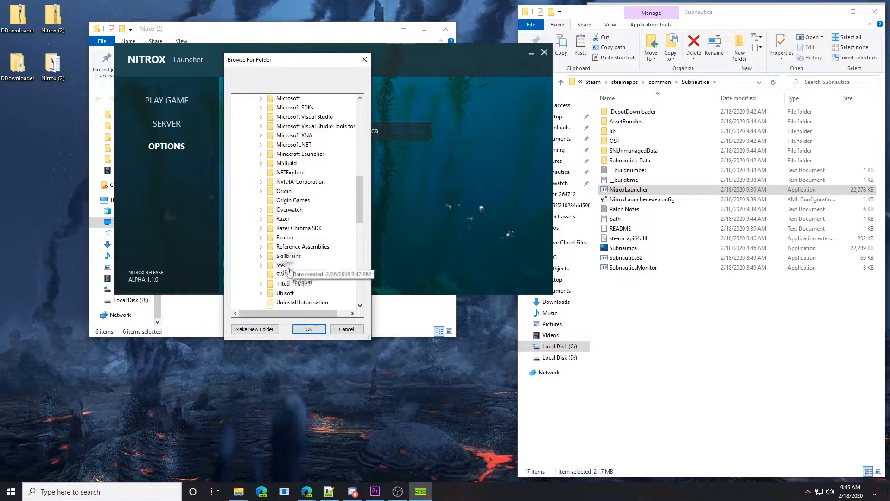
double_click(289, 265)
scroll(287, 232, down, 3)
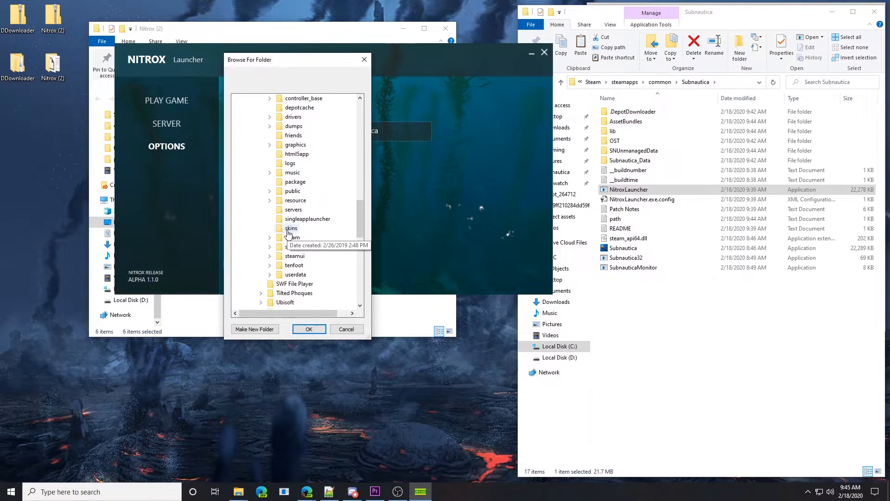
click(298, 221)
scroll(302, 229, down, 1)
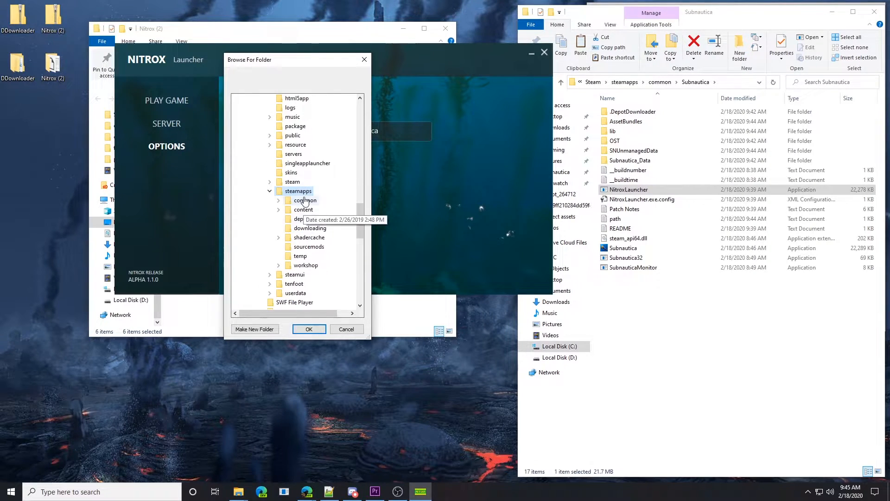
click(301, 200)
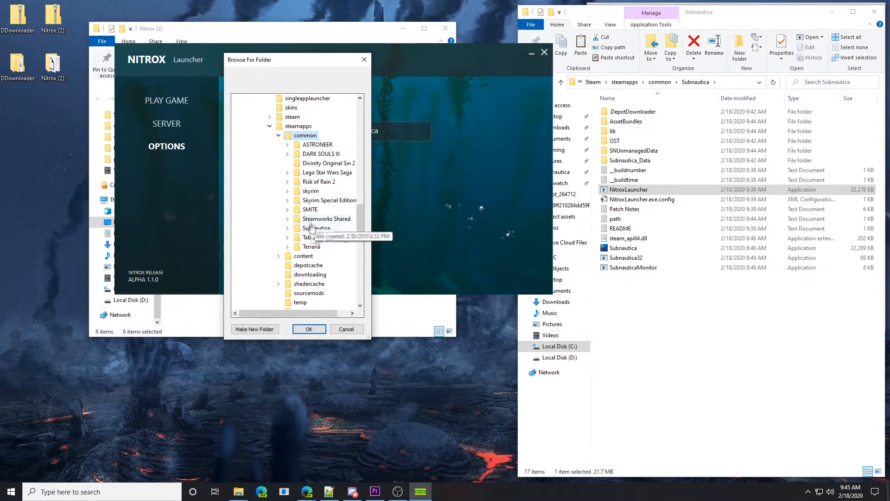
click(315, 228)
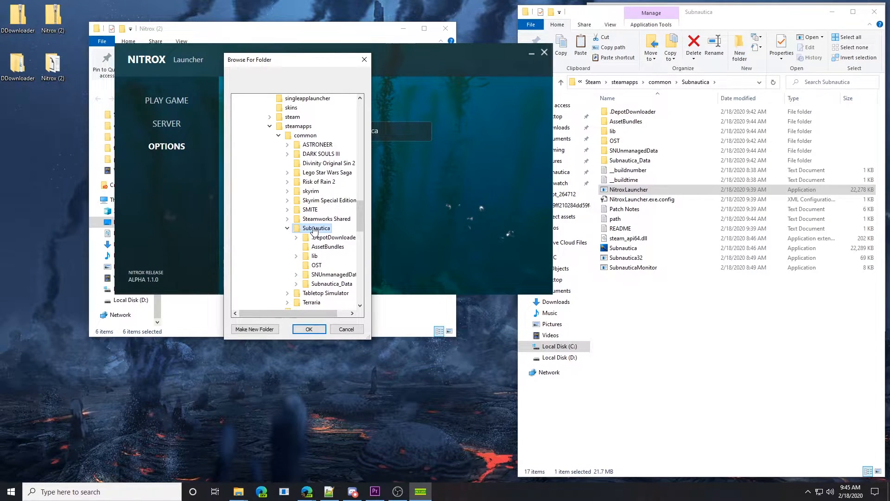
click(312, 330)
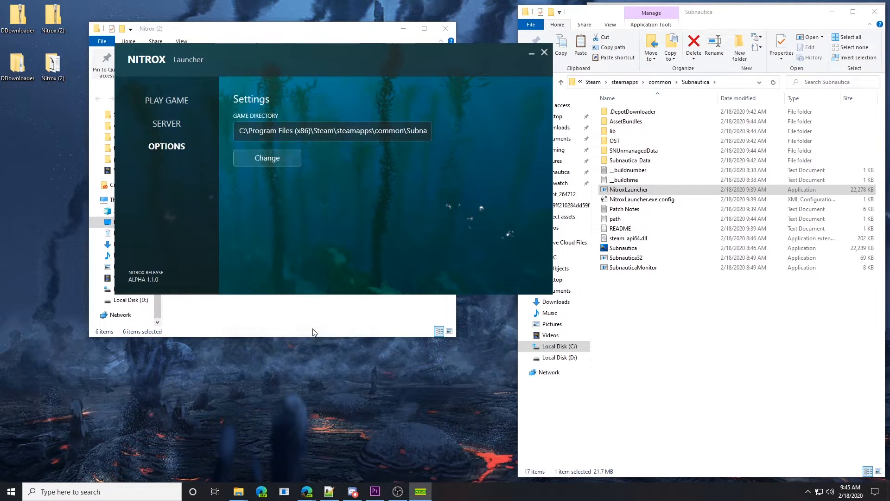
Launch Subnautica with Play Multiplayer from the Play Game page, then quit from its main menu
click(181, 105)
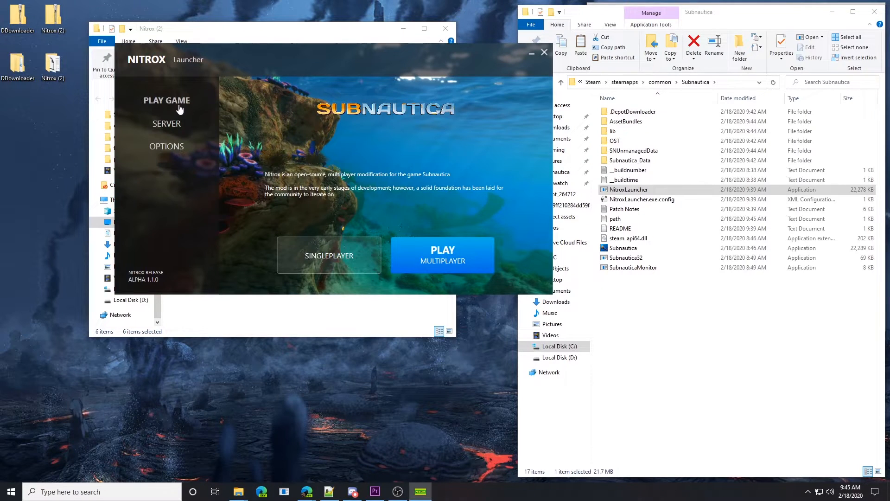
click(471, 272)
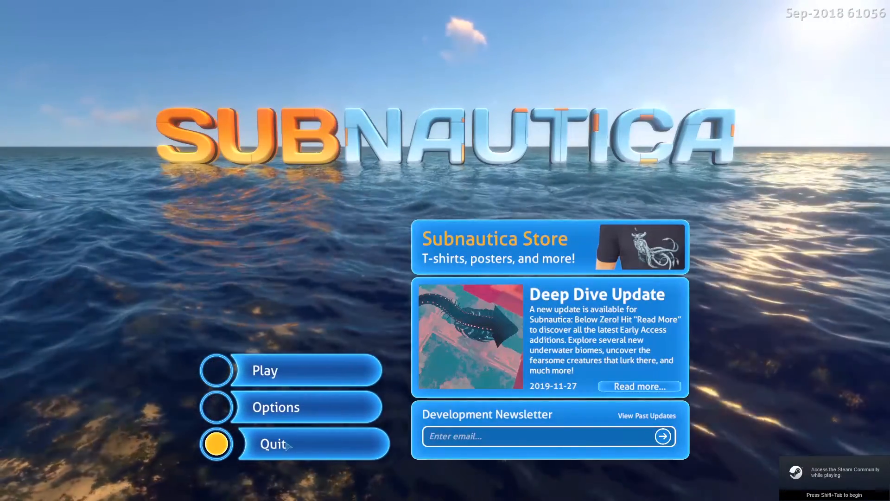
click(284, 443)
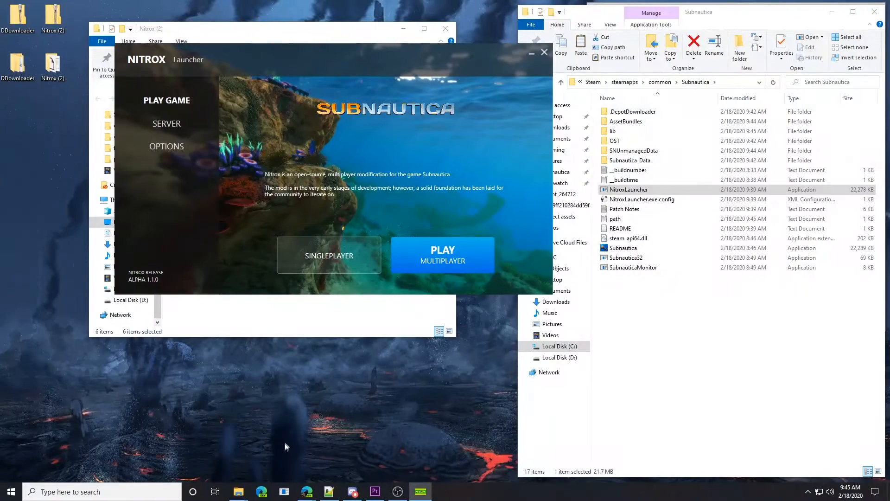
Close the launcher and rerun NitroxLauncher from the Subnautica folder as administrator
click(544, 55)
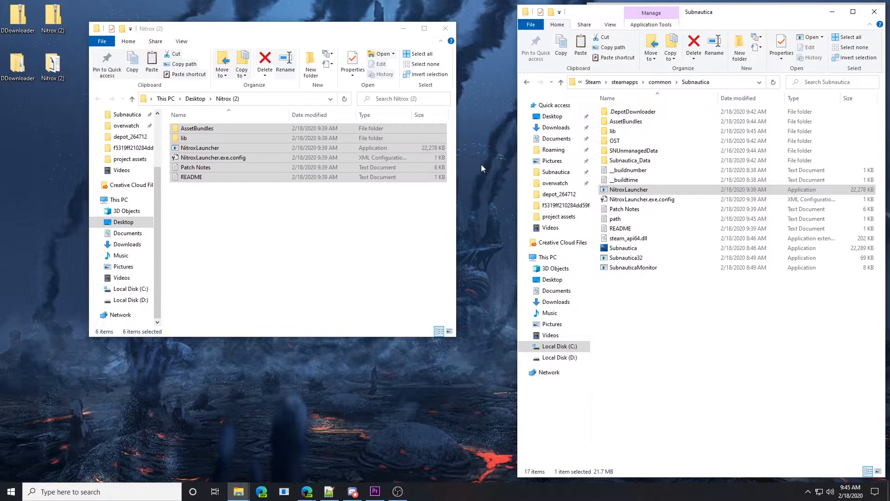
click(365, 222)
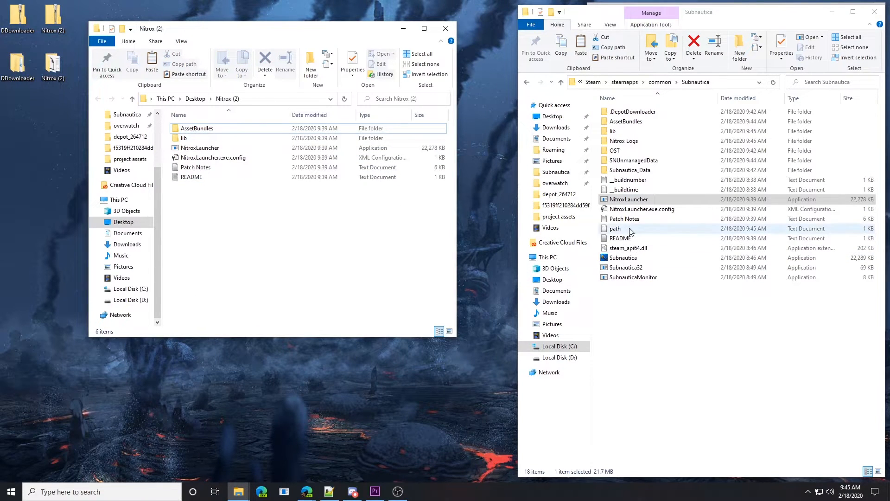
click(630, 200)
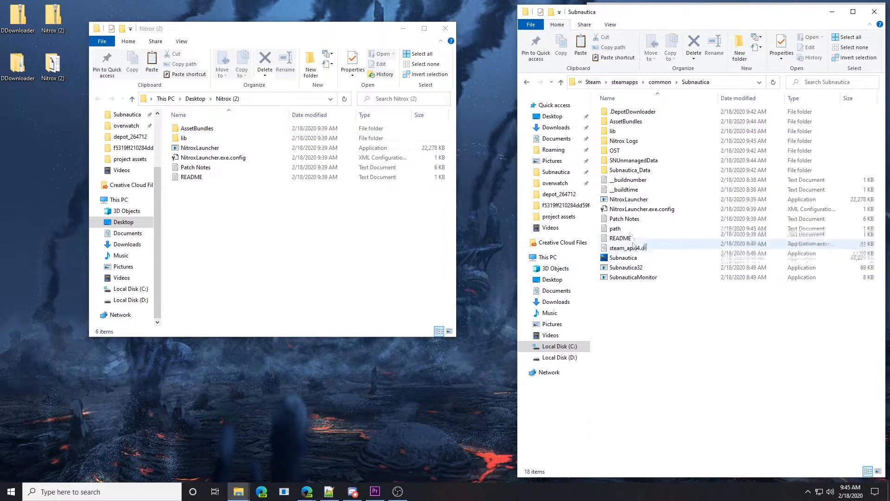
right_click(630, 200)
click(655, 216)
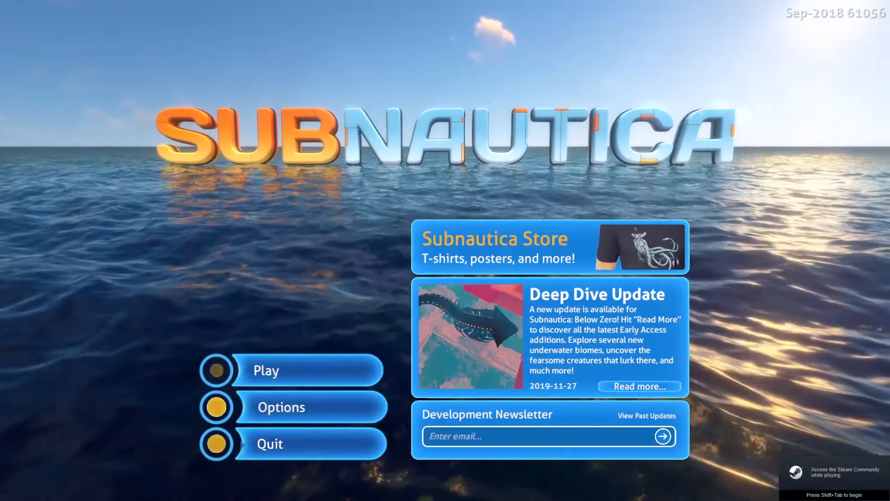
Quit Subnautica from its main menu and close Nitrox Launcher
click(262, 445)
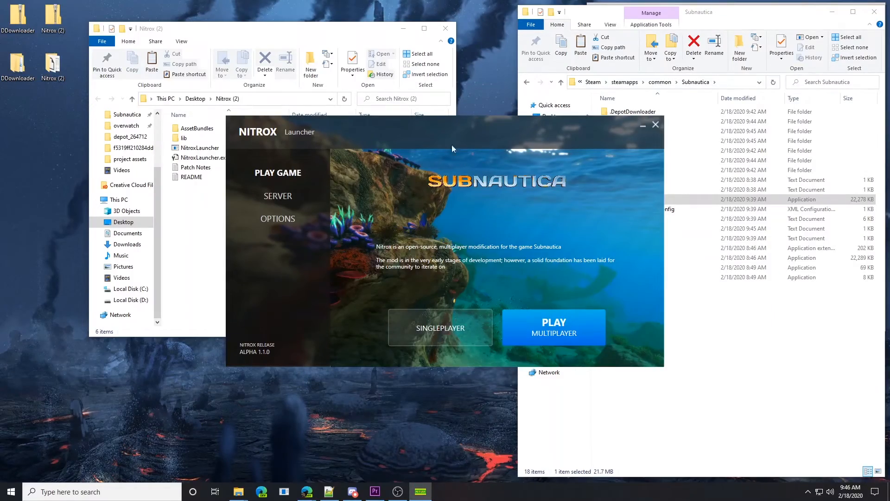
drag(453, 141, 402, 133)
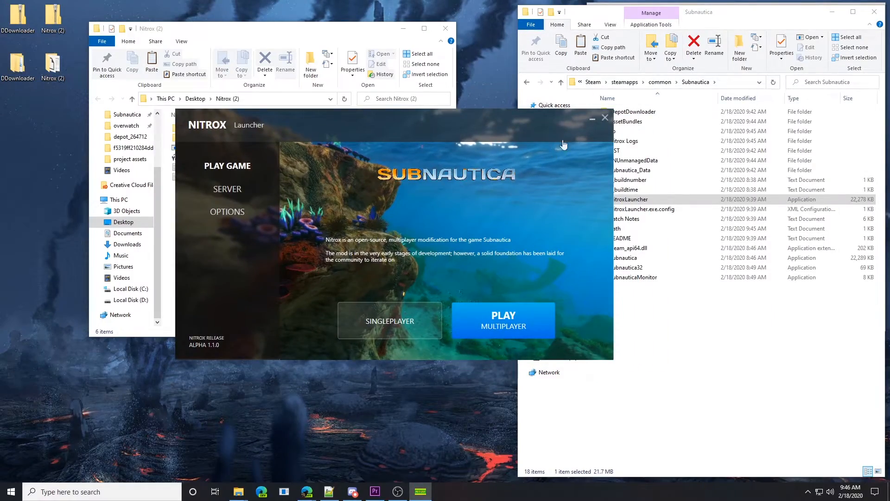
click(605, 117)
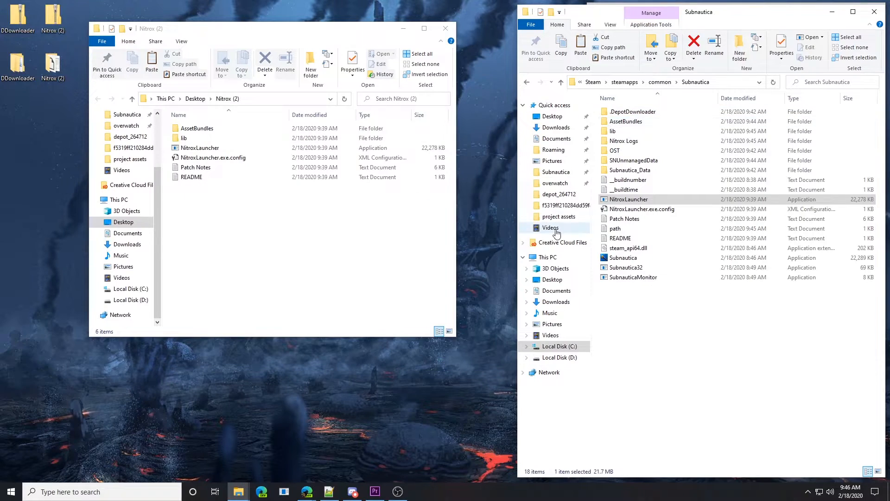
Navigate to D:\Steam\steamapps\common\Subnautica in File Explorer
click(561, 261)
double_click(742, 234)
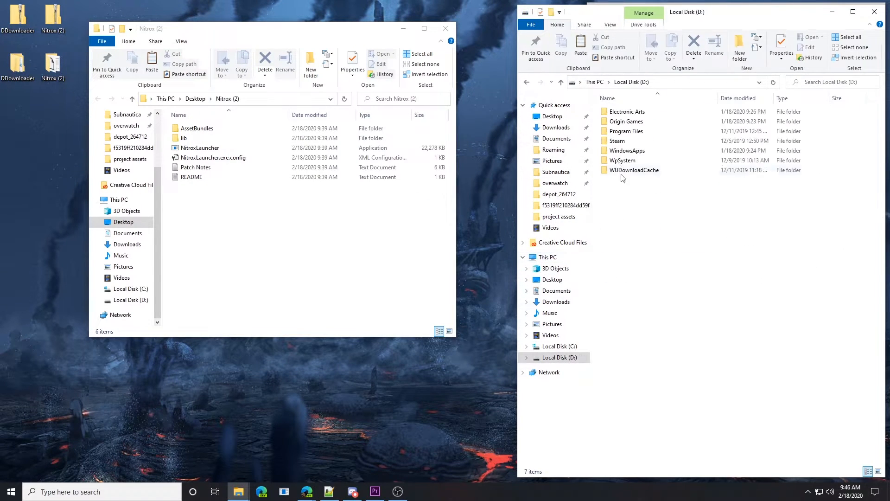
click(626, 143)
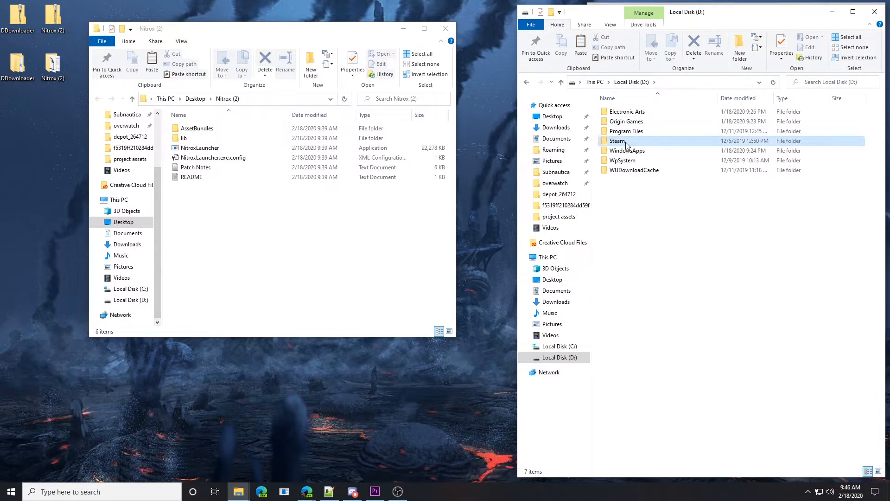
double_click(624, 141)
double_click(621, 113)
click(636, 114)
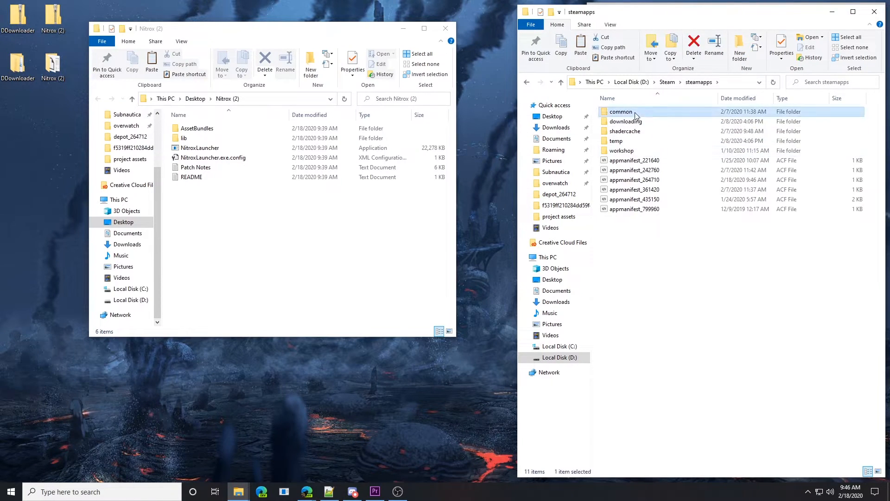
double_click(635, 114)
double_click(638, 151)
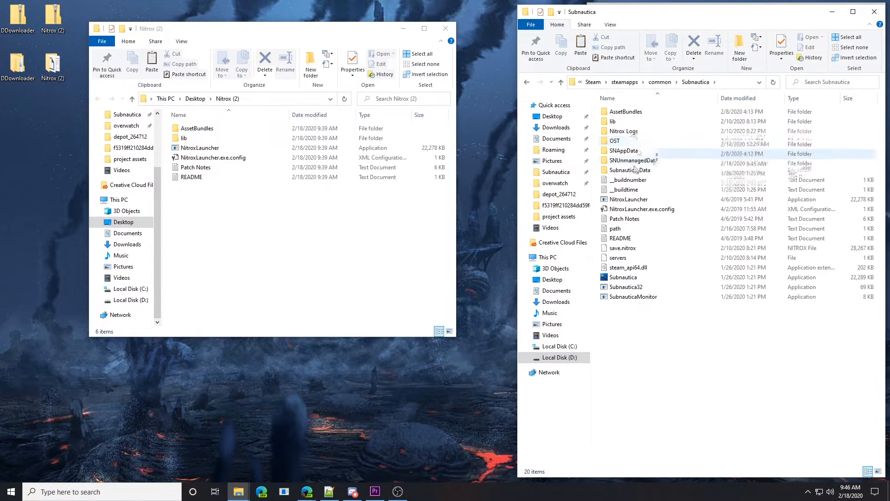
Run that folder's NitroxLauncher as administrator and move its window up-left
click(629, 200)
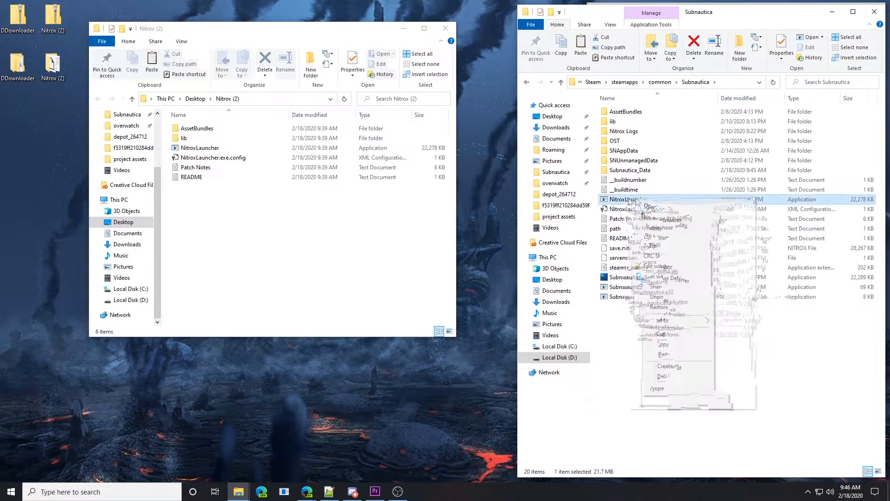
click(656, 212)
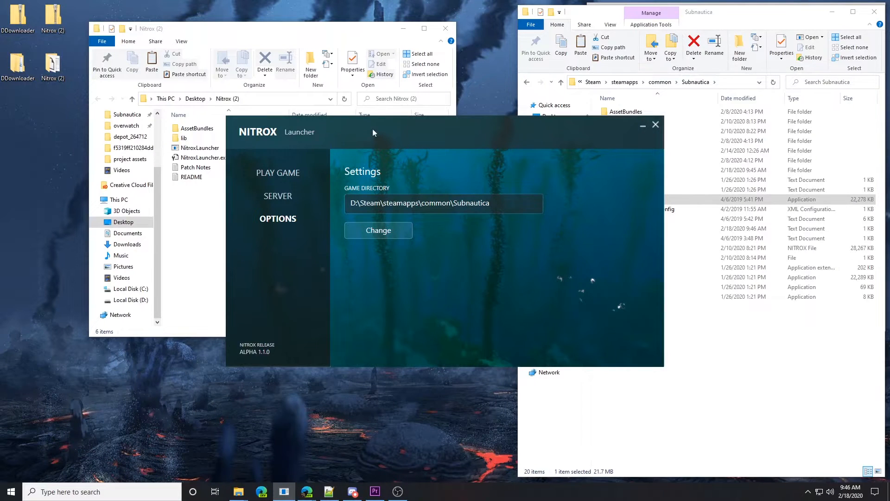
drag(372, 129, 267, 99)
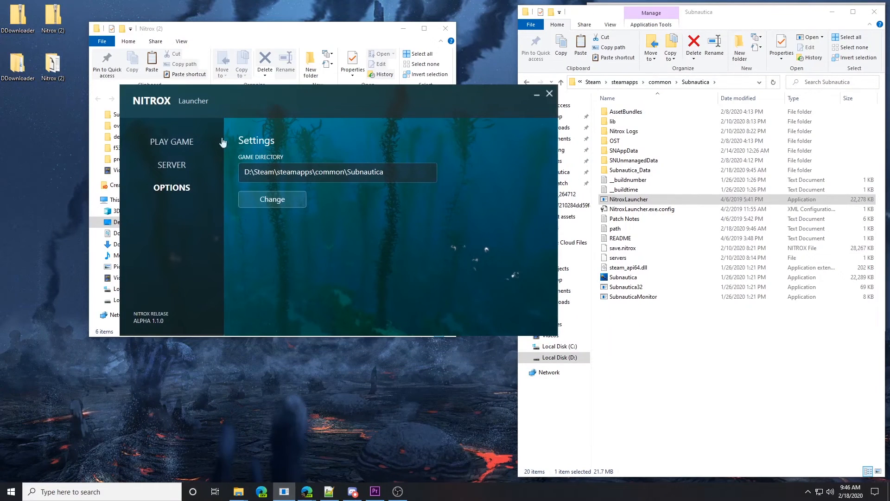
Start Subnautica from Play Game, quit it, then switch to Discord and maximize its window
click(173, 143)
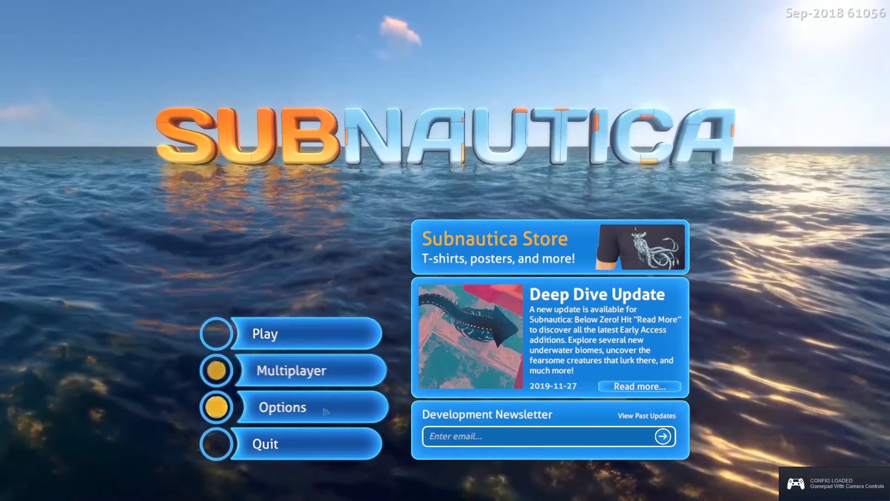
click(321, 448)
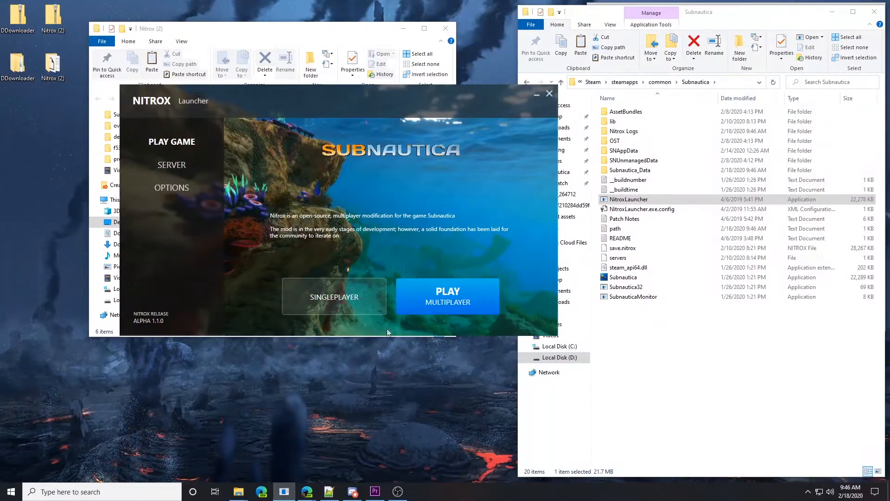
drag(456, 99, 408, 15)
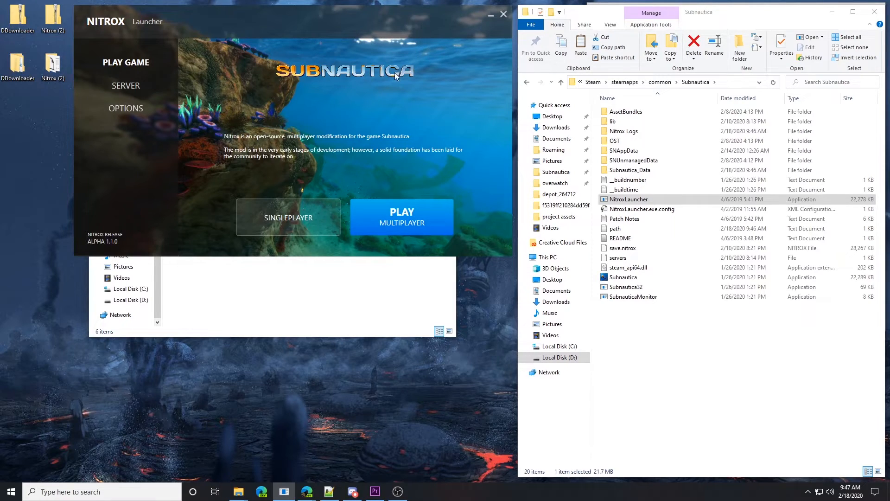
click(353, 493)
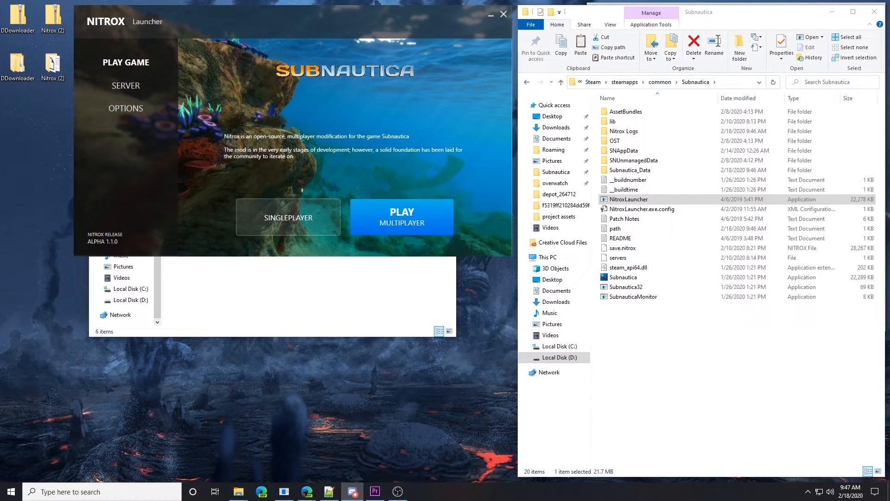
drag(302, 87, 339, 5)
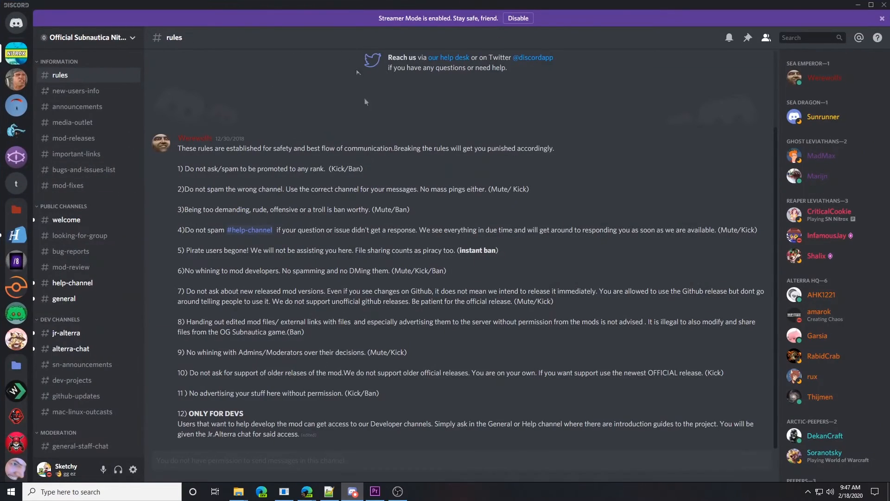
Read through the Nitrox new-users-info and mod-fixes channels
click(91, 92)
scroll(212, 144, up, 1)
scroll(208, 152, up, 3)
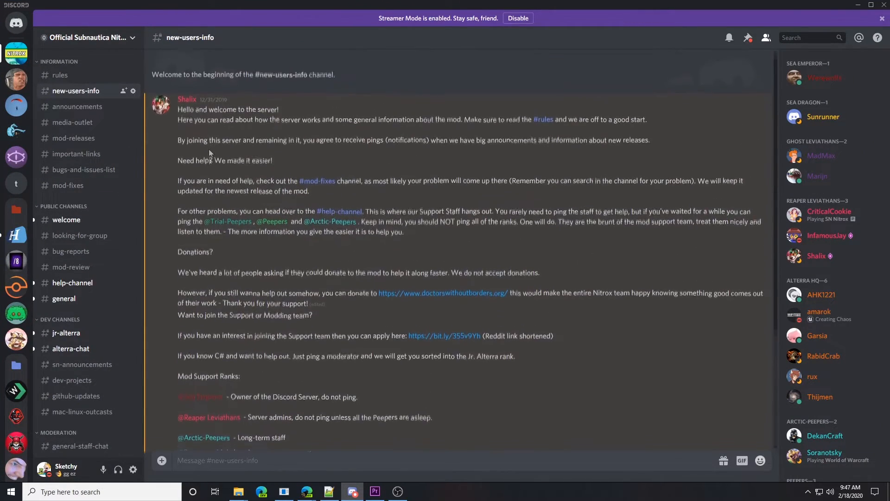
scroll(209, 152, down, 5)
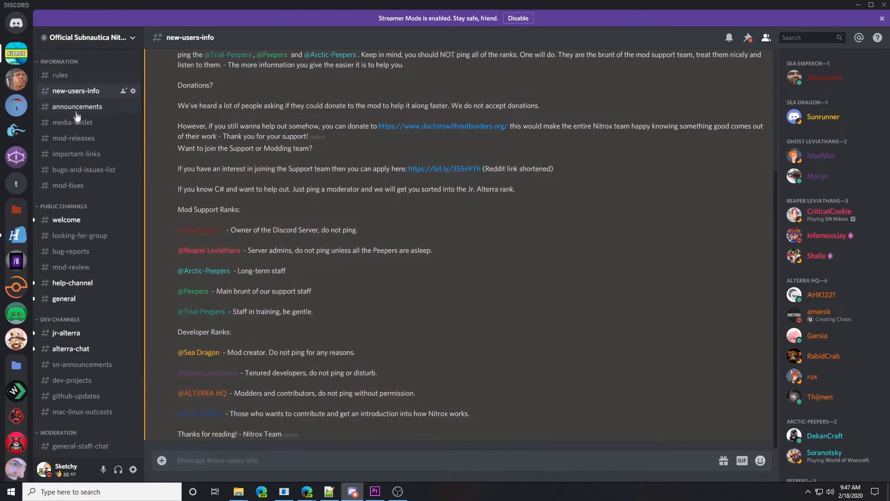
click(87, 185)
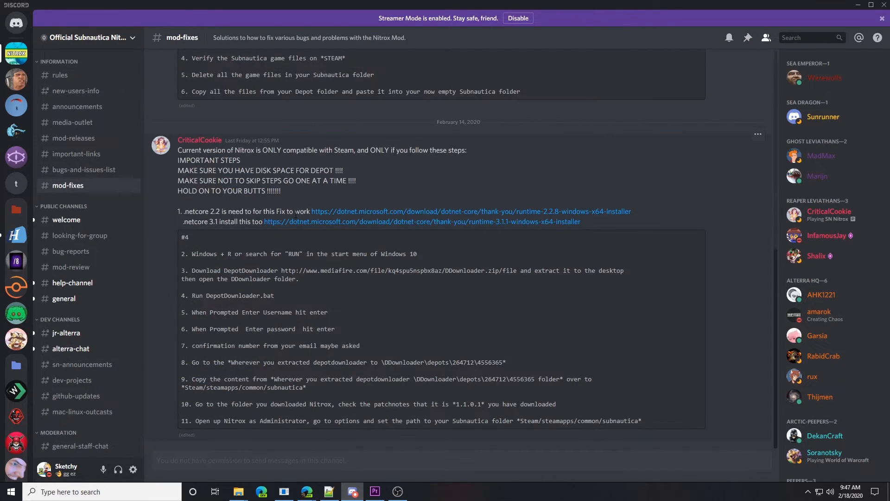
scroll(296, 214, up, 4)
scroll(287, 218, down, 4)
Look at important-links, then scroll through recent chat in help-channel
click(84, 156)
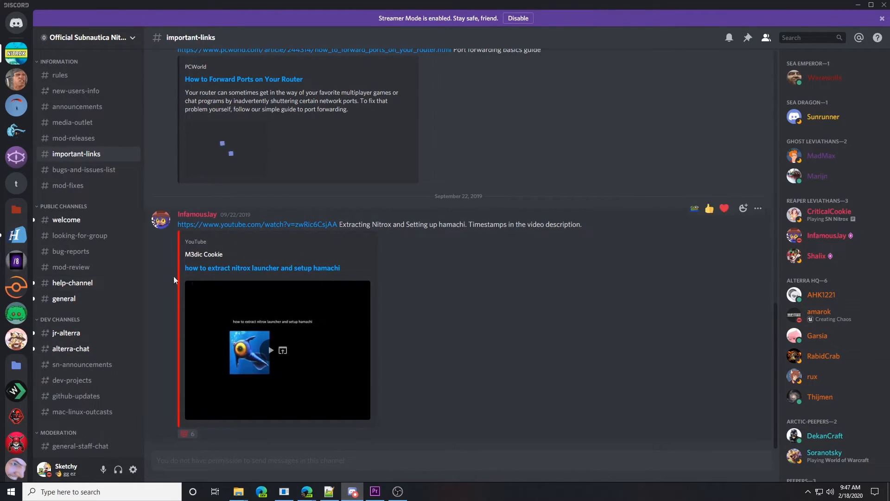
click(72, 282)
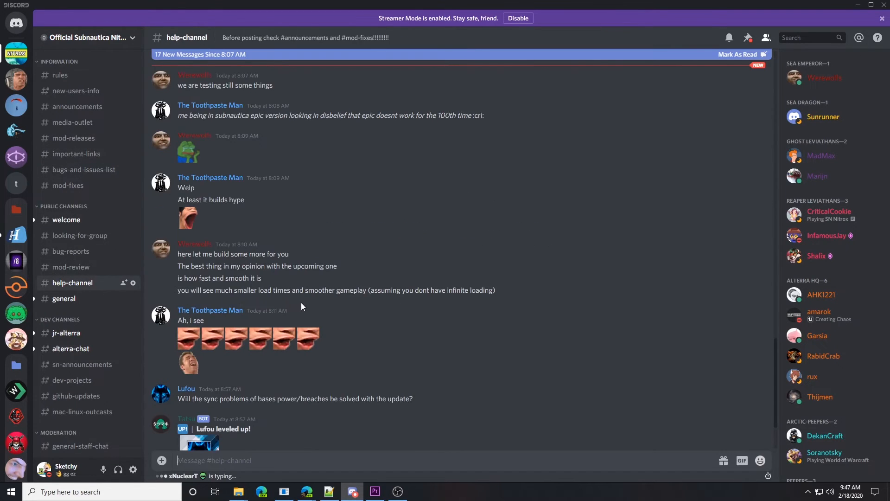
scroll(301, 303, down, 2)
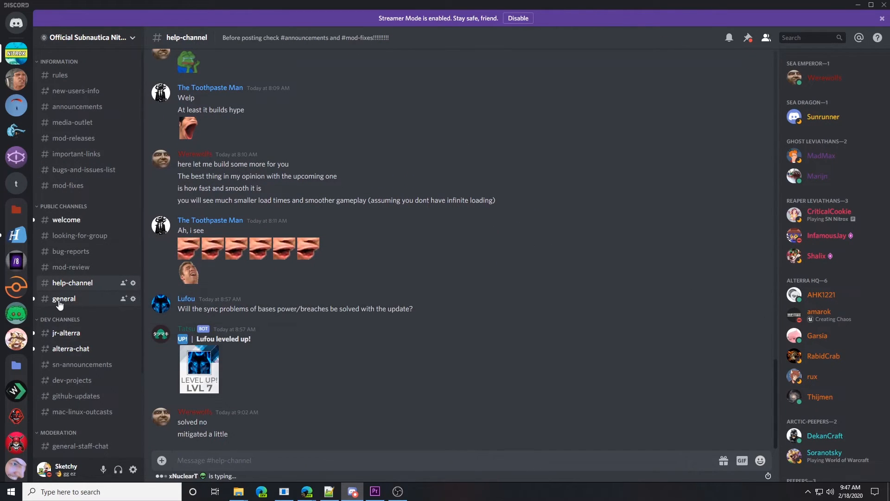